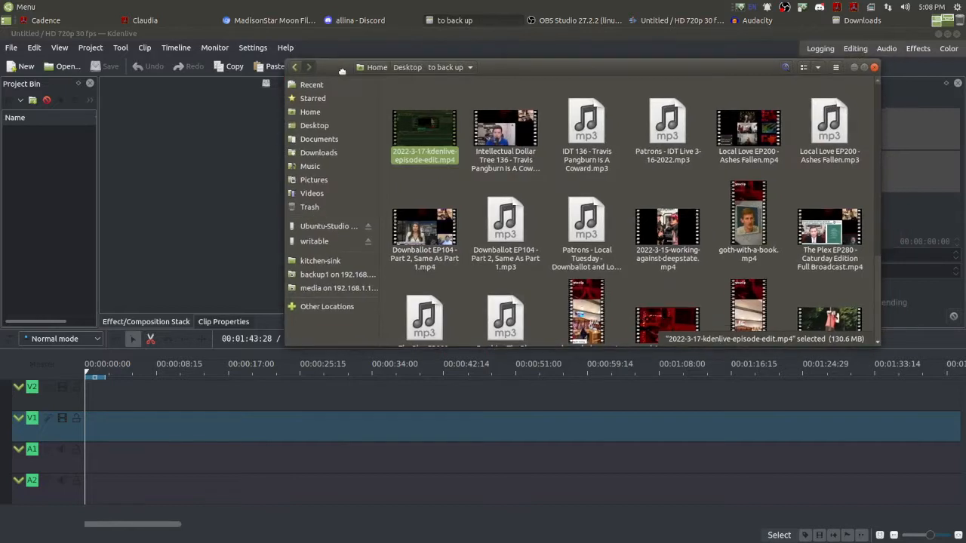
Import 2022-3-17-bennett court.mp4 from the Downloads folder into the project bin, keeping the current project profile.
{"action": "left_click", "coordinate": [329, 154]}
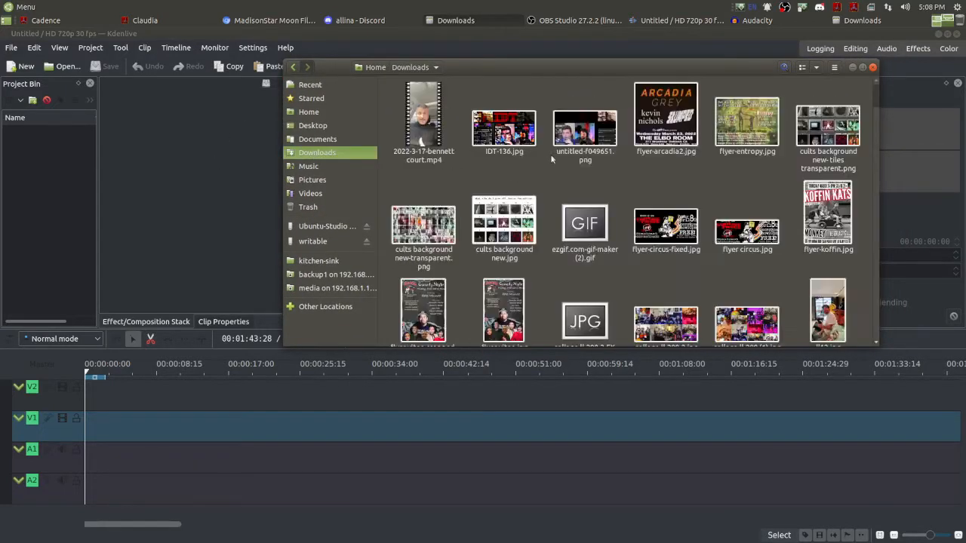
{"action": "left_click_drag", "start_coordinate": [423, 125], "coordinate": [51, 217]}
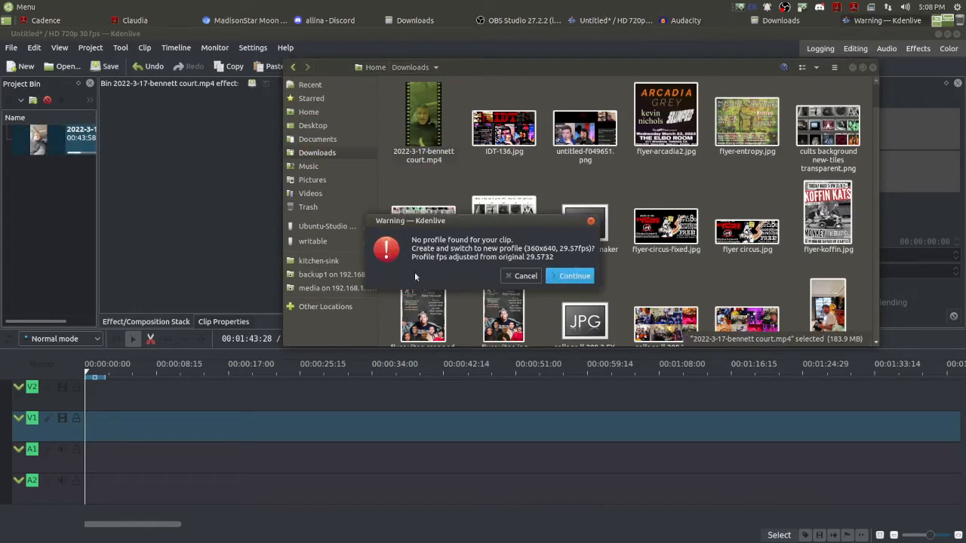
{"action": "left_click", "coordinate": [510, 274]}
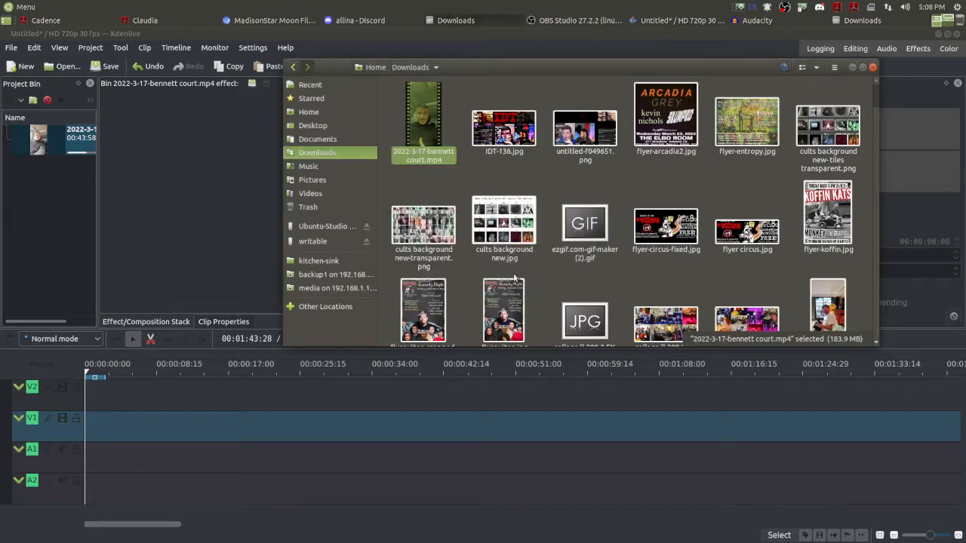
{"action": "left_click", "coordinate": [207, 210]}
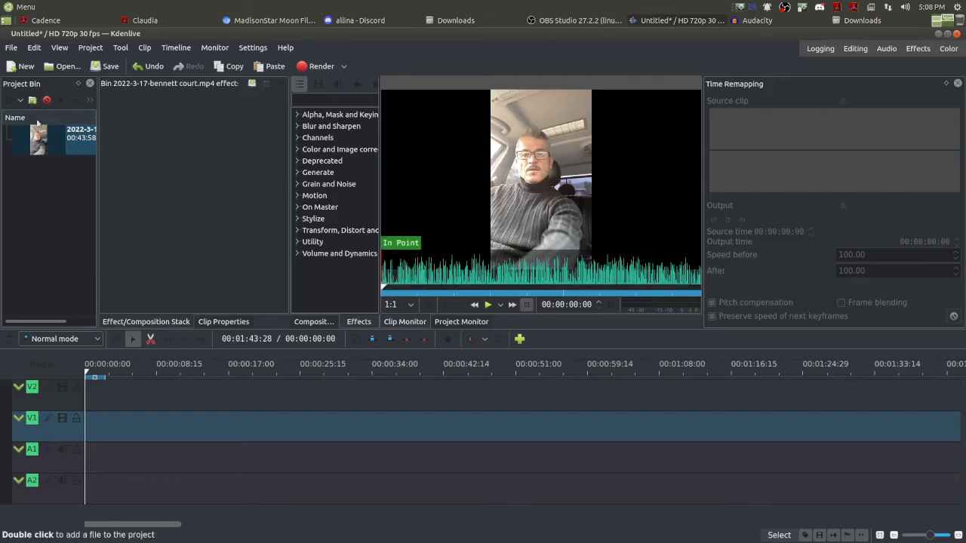
Place the imported clip at the very start of the timeline, with its video on V1 and audio on A1.
{"action": "mouse_move", "coordinate": [45, 140]}
{"action": "left_mouse_down"}
{"action": "mouse_move", "coordinate": [121, 425]}
{"action": "mouse_move", "coordinate": [83, 392]}
{"action": "mouse_move", "coordinate": [58, 138]}
{"action": "left_mouse_up"}
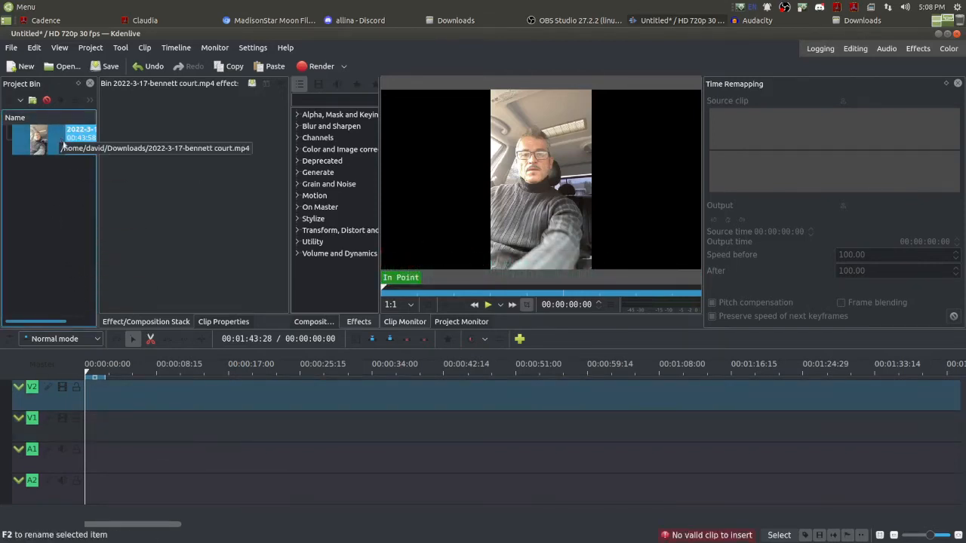
{"action": "left_click_drag", "start_coordinate": [47, 139], "coordinate": [217, 430]}
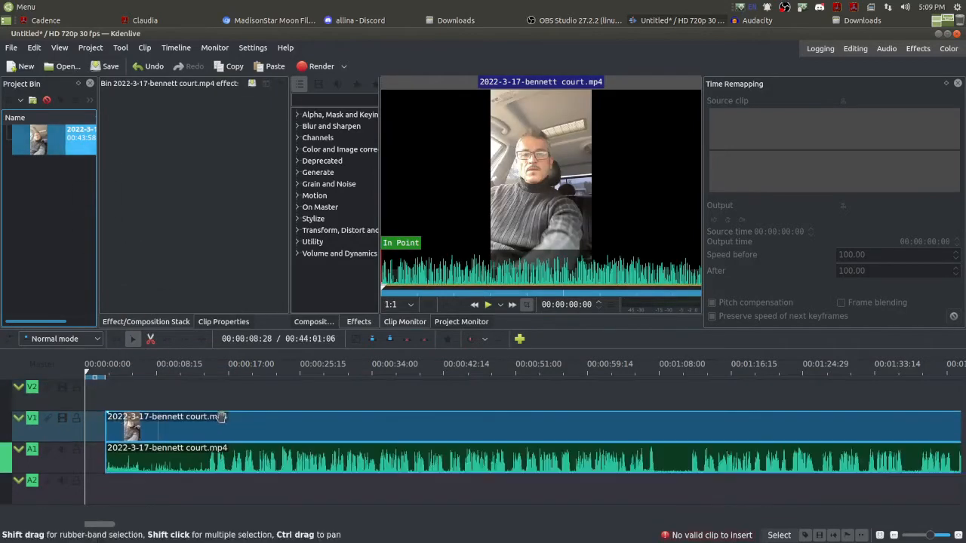
Cut the clip at about 00:00:12 with the Razor tool, just before the speech begins, and delete the opening piece.
{"action": "left_click", "coordinate": [175, 369]}
{"action": "left_click_drag", "start_coordinate": [178, 369], "coordinate": [187, 373]}
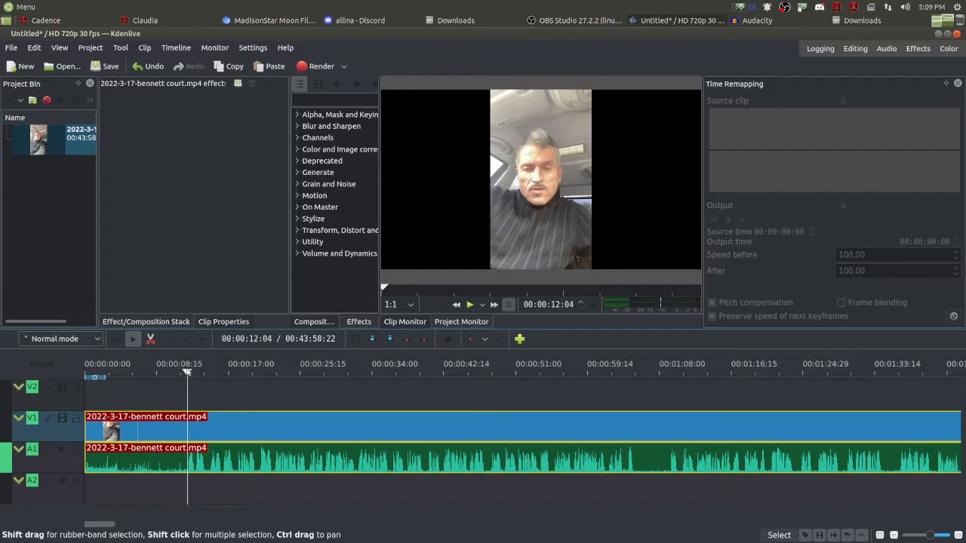
{"action": "left_click", "coordinate": [150, 339]}
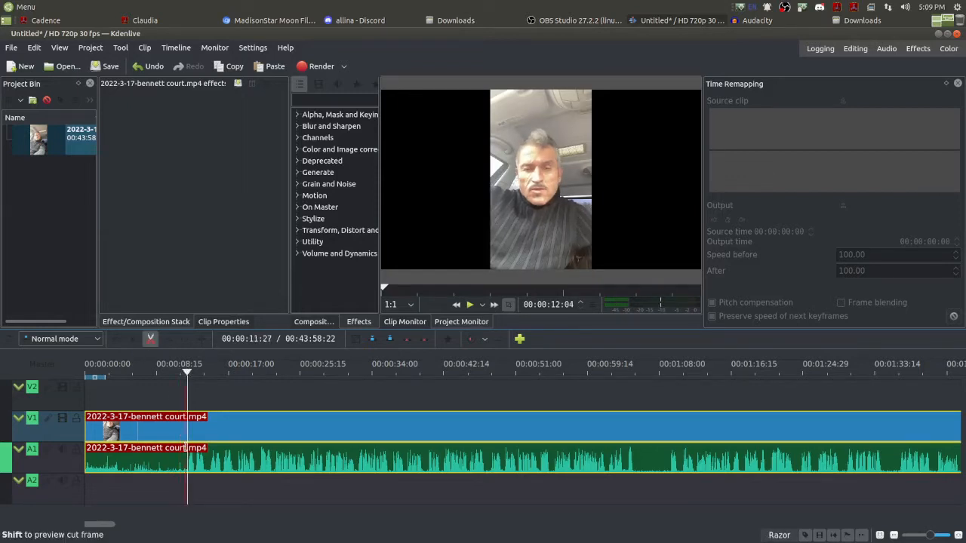
{"action": "left_click", "coordinate": [187, 447]}
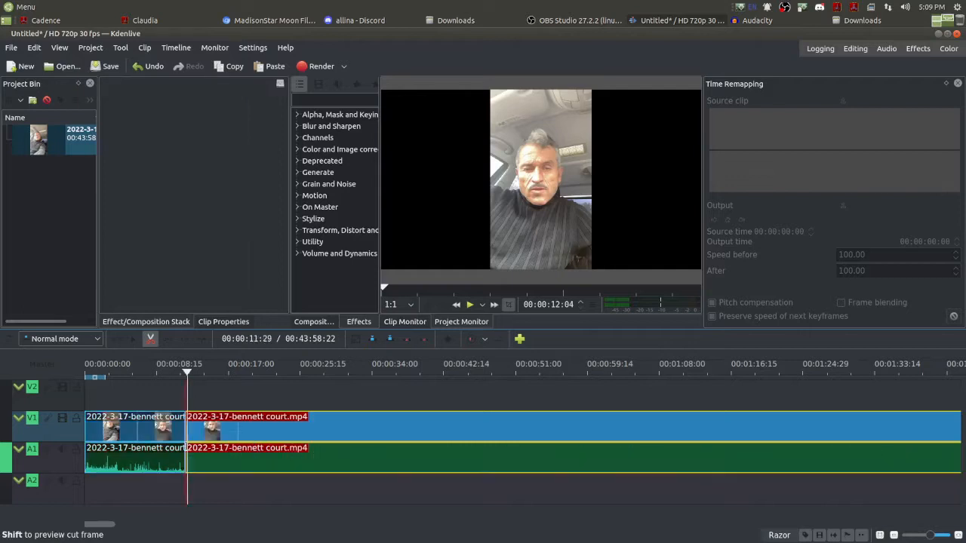
{"action": "left_click", "coordinate": [132, 339]}
{"action": "left_click", "coordinate": [142, 429]}
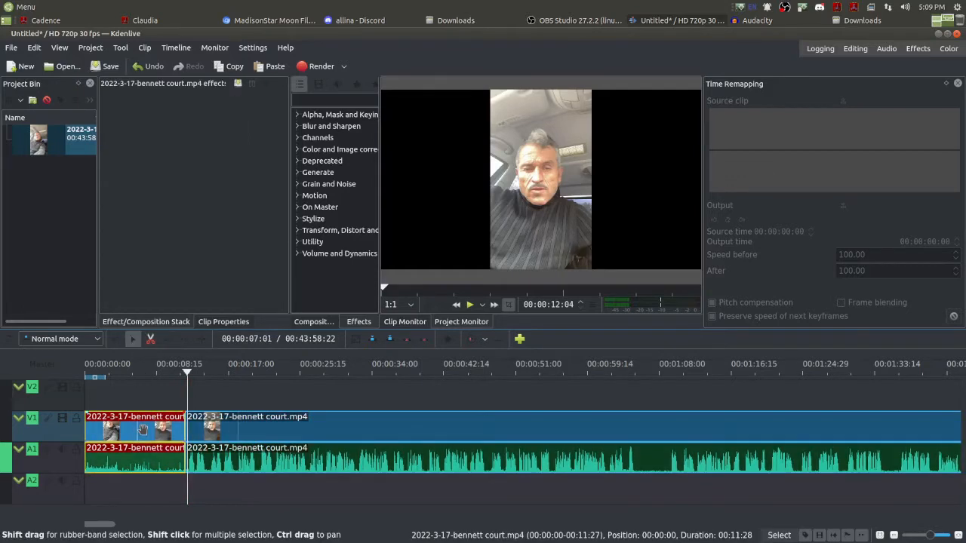
{"action": "key", "text": "Delete"}
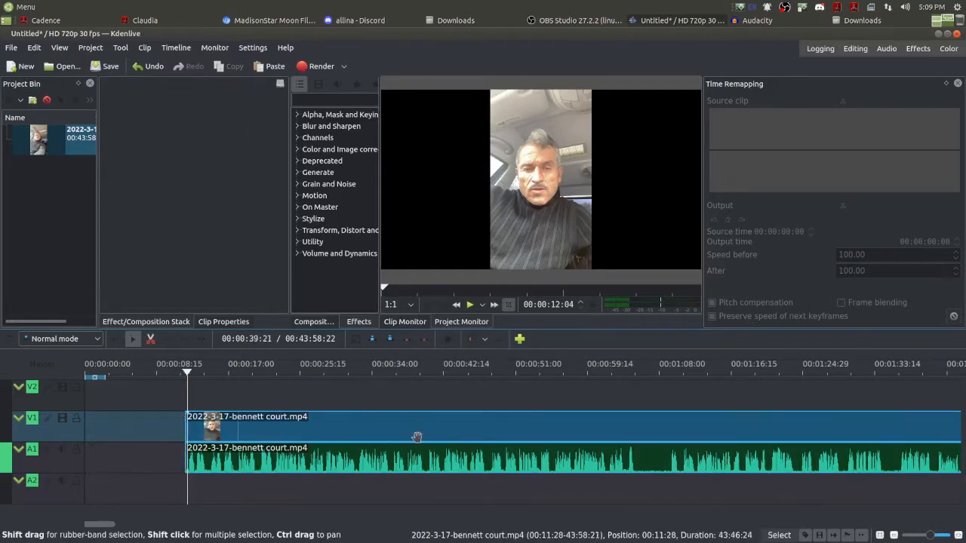
Move the remaining clip to the start of the timeline and set the zone's in point there.
{"action": "left_click_drag", "start_coordinate": [417, 438], "coordinate": [139, 395]}
{"action": "key", "text": "Home"}
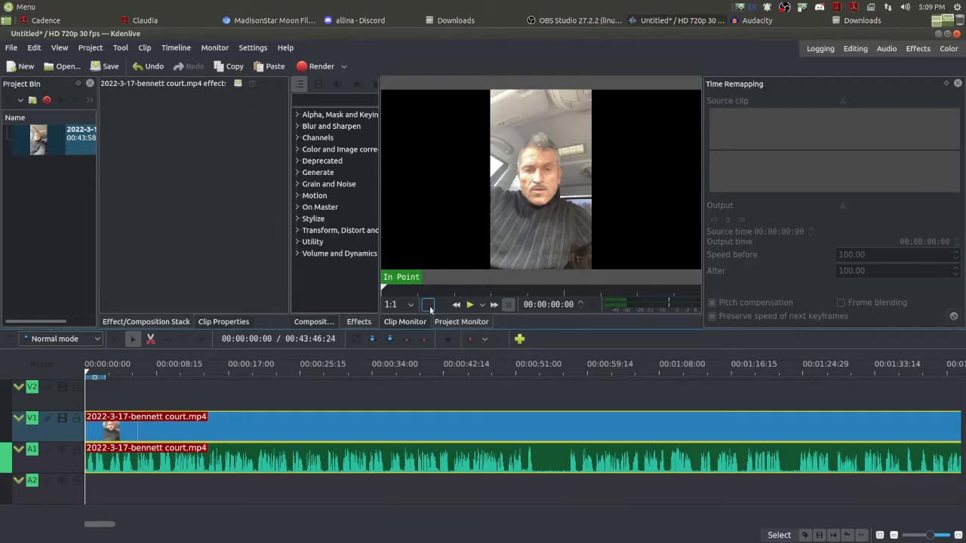
Play back the clip to find the end of the first segment and set the zone's out point at 00:00:49:26.
{"action": "left_click", "coordinate": [469, 304]}
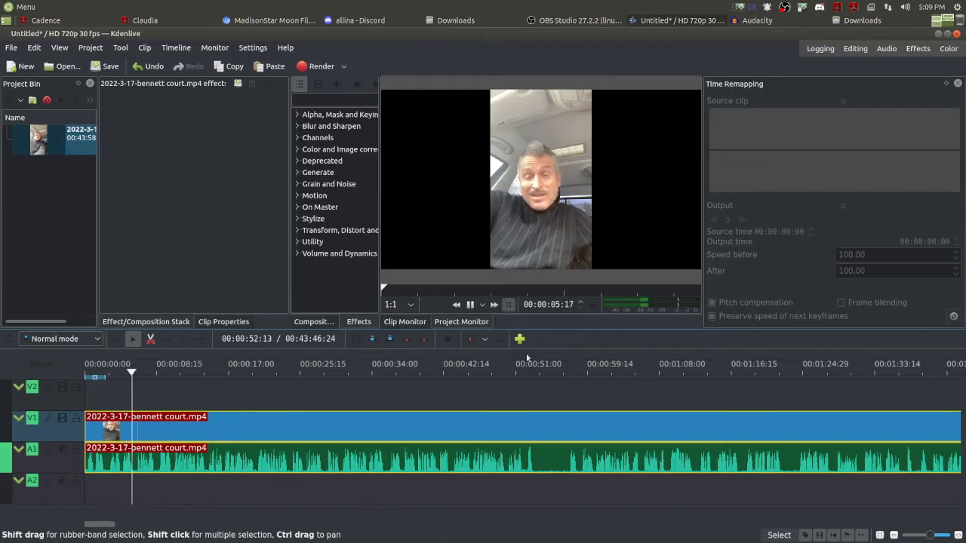
{"action": "left_click", "coordinate": [470, 305]}
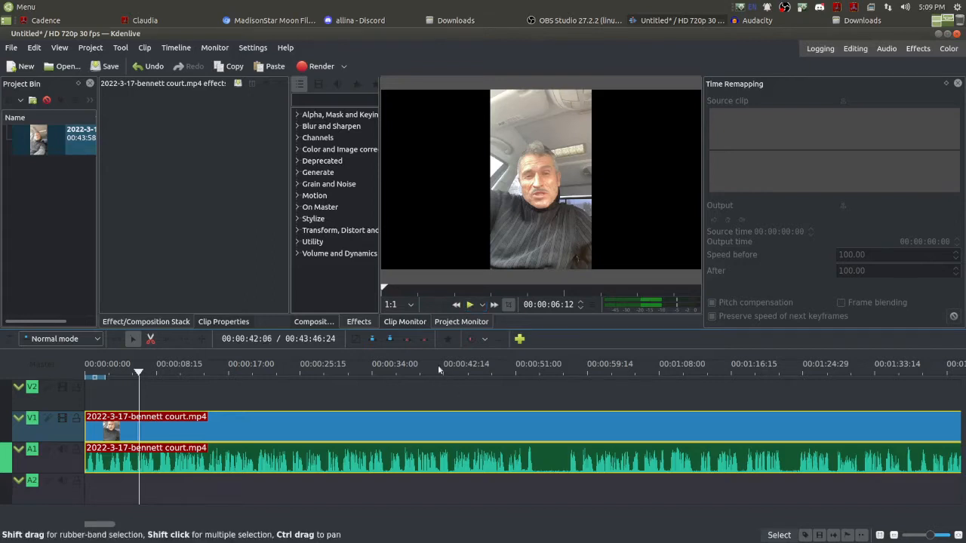
{"action": "left_click_drag", "start_coordinate": [440, 371], "coordinate": [492, 372]}
{"action": "left_click", "coordinate": [470, 304]}
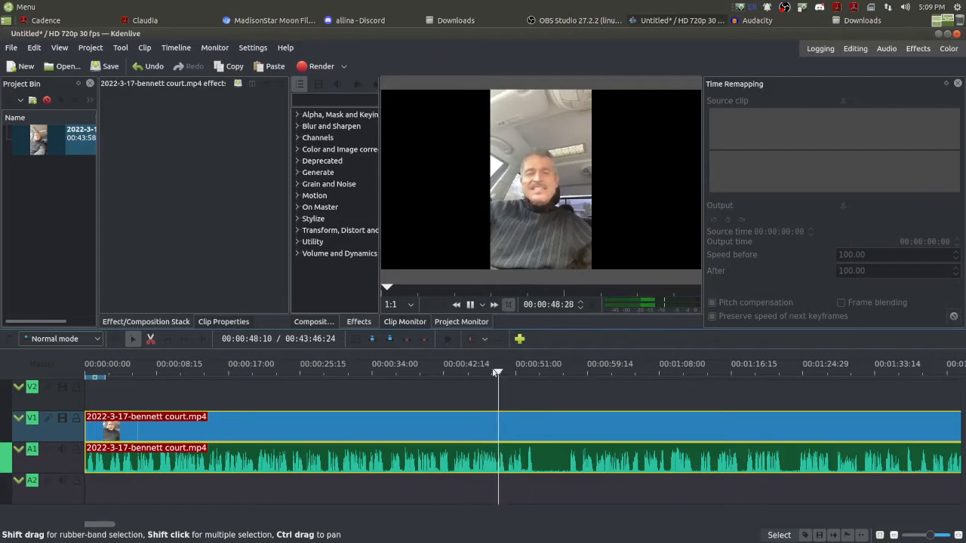
{"action": "left_click", "coordinate": [469, 304]}
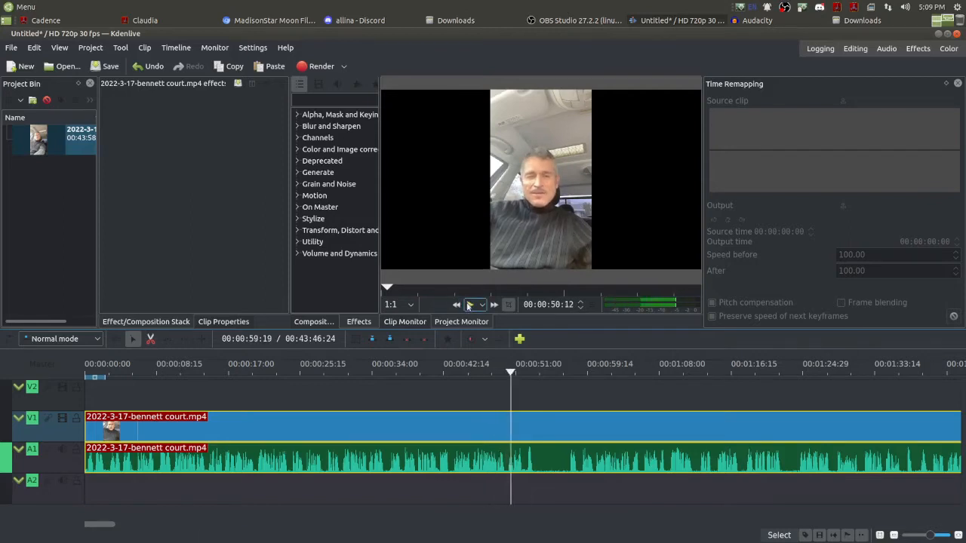
{"action": "left_click", "coordinate": [468, 305]}
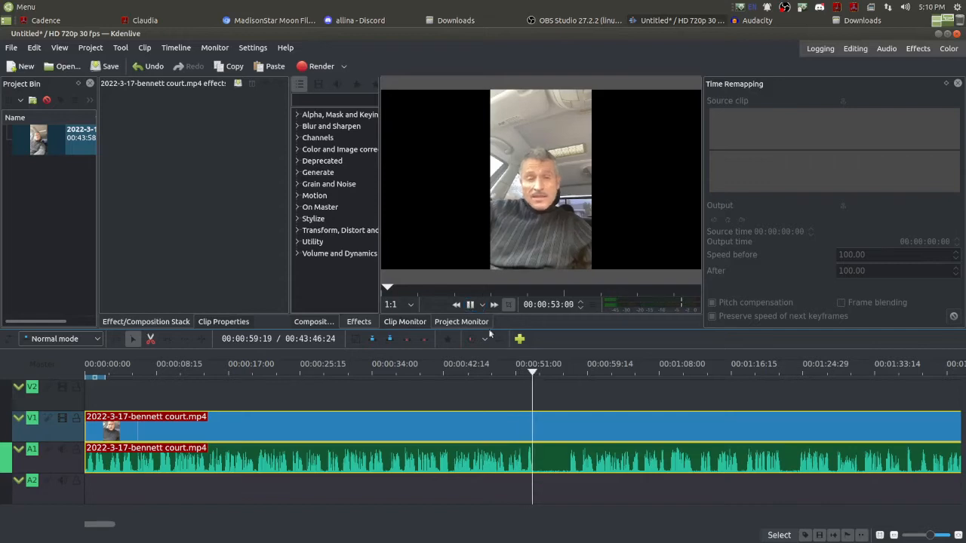
{"action": "left_click", "coordinate": [492, 368]}
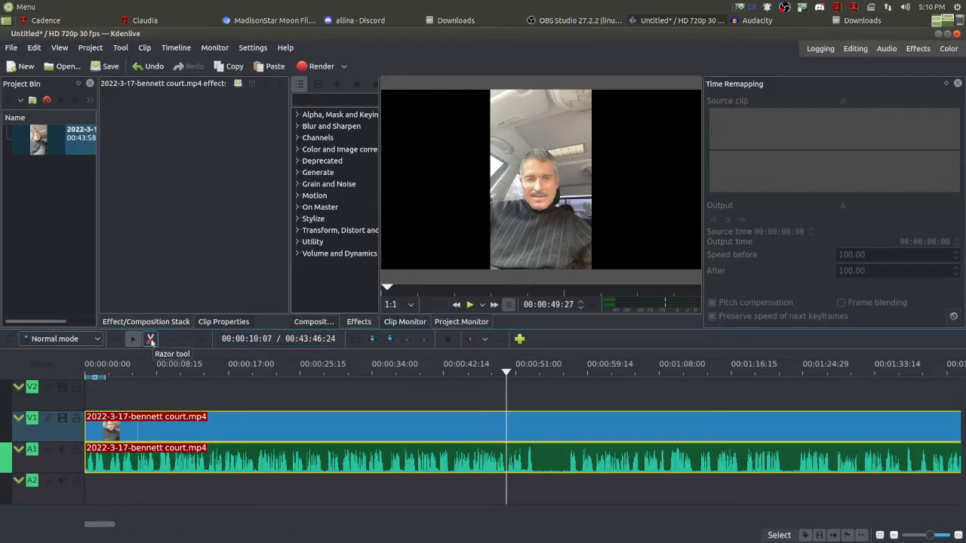
{"action": "left_click", "coordinate": [930, 537]}
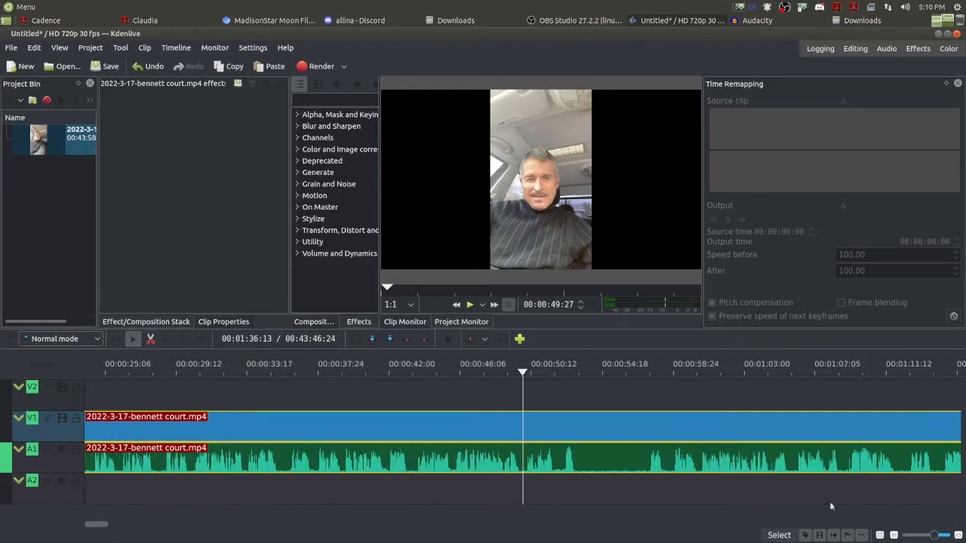
{"action": "left_click", "coordinate": [523, 375]}
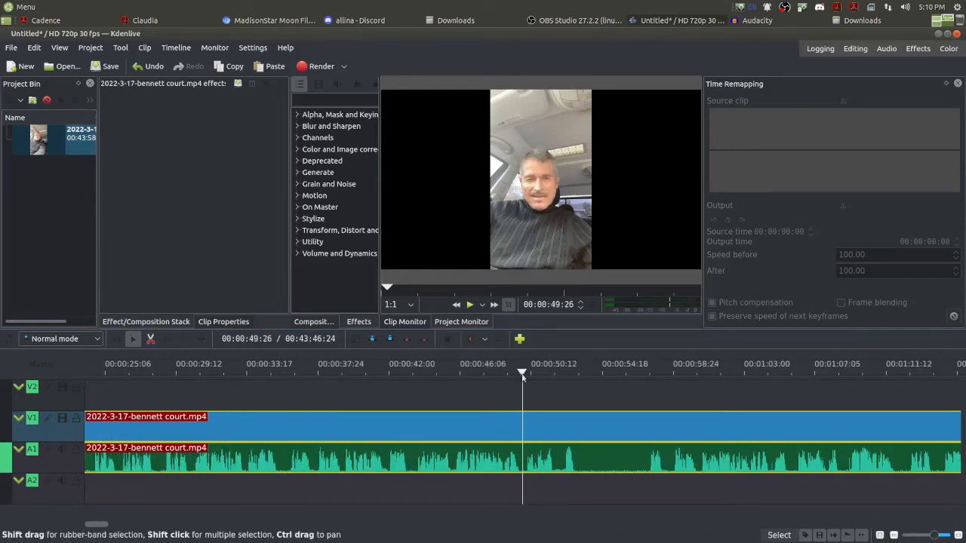
{"action": "left_click", "coordinate": [439, 308]}
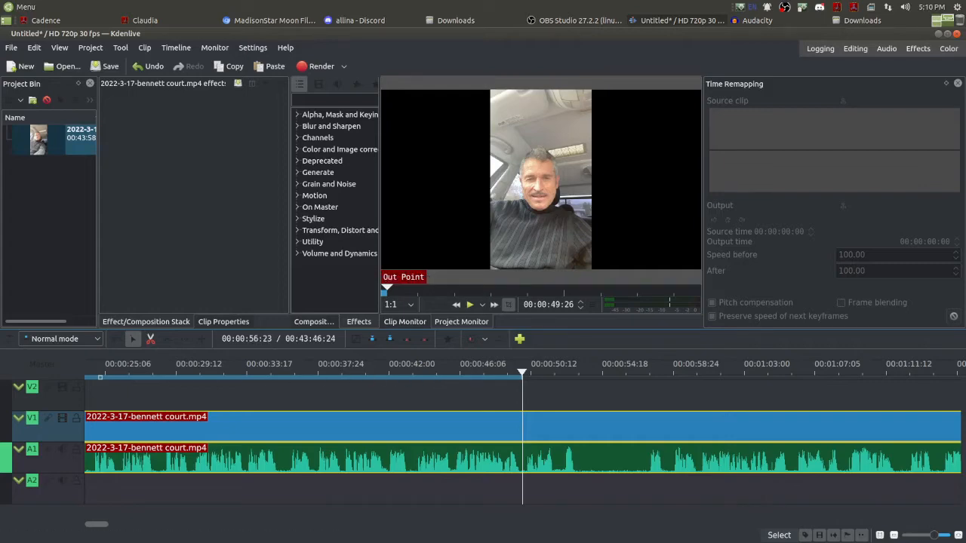
Open the render settings for the project and limit the render to the selected zone.
{"action": "key", "text": "ctrl+Return"}
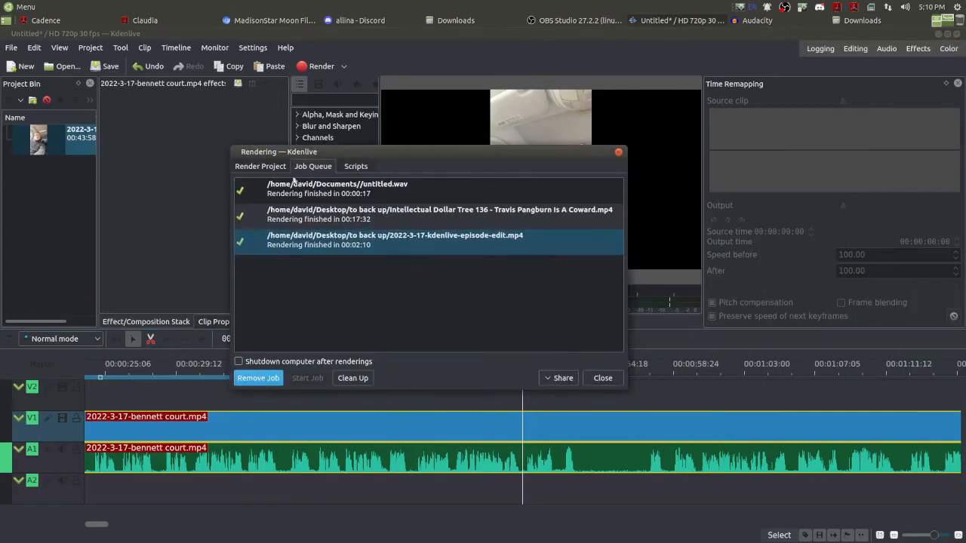
{"action": "left_click", "coordinate": [250, 169]}
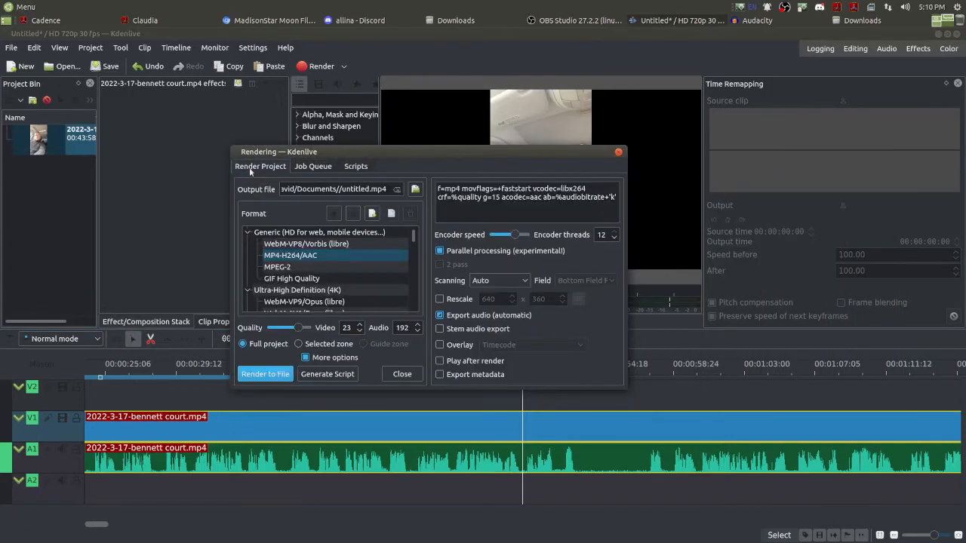
{"action": "left_click", "coordinate": [299, 344]}
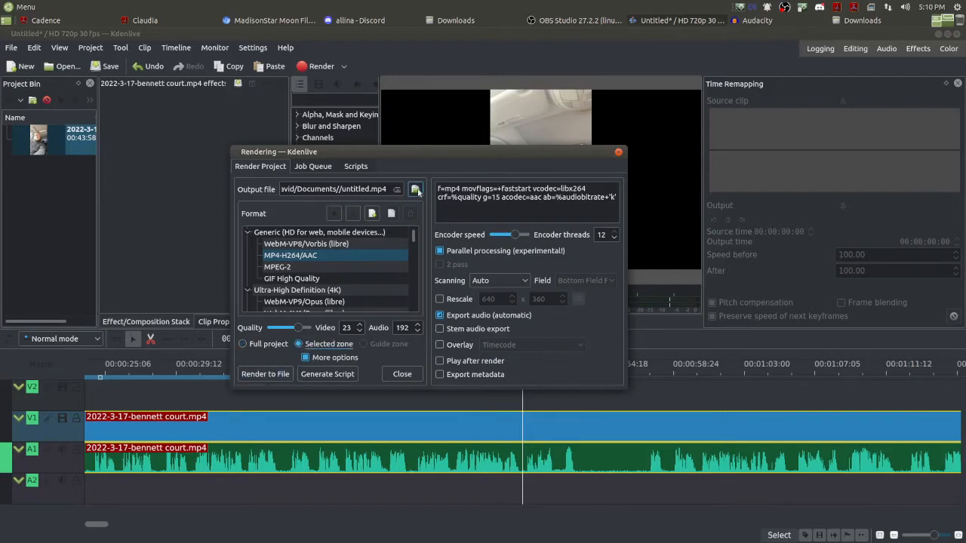
Create a folder named 2022-3-17-bennett inside Desktop/to back up as the render's output location.
{"action": "left_click", "coordinate": [416, 190]}
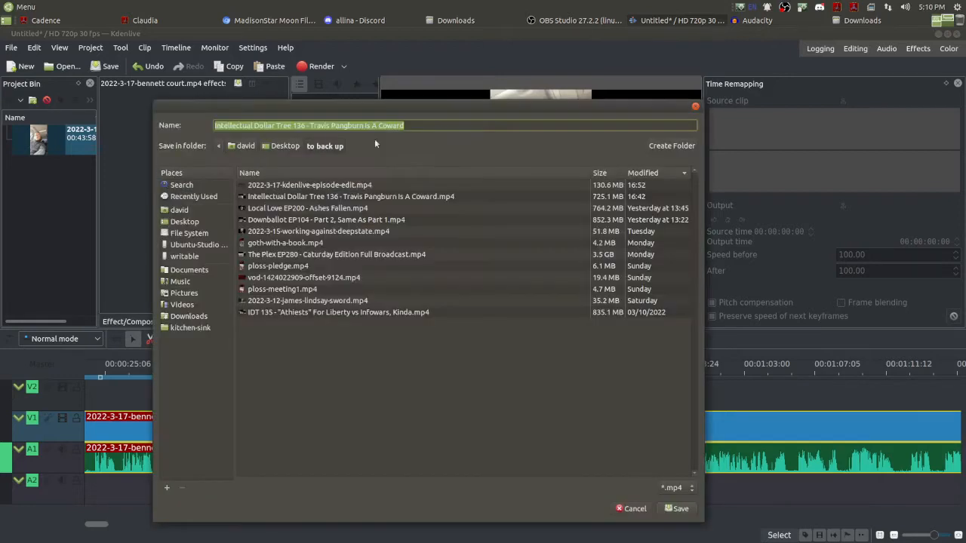
{"action": "left_click", "coordinate": [185, 222]}
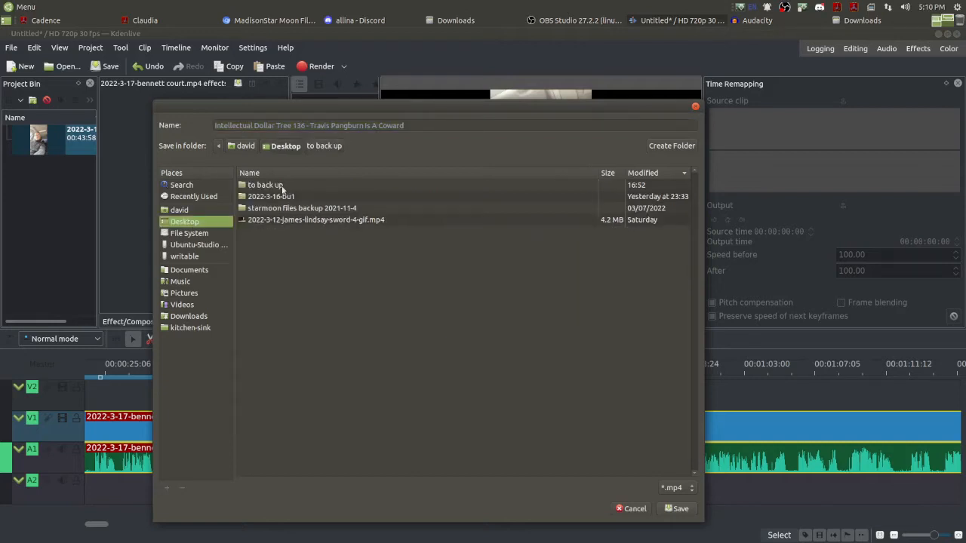
{"action": "double_click", "coordinate": [283, 187]}
{"action": "left_click", "coordinate": [658, 143]}
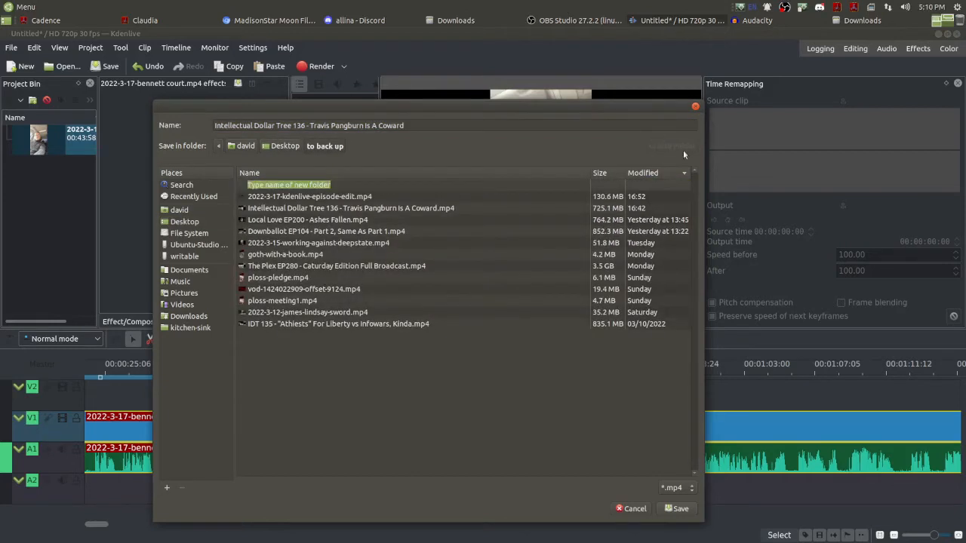
{"action": "type", "text": "2022-3-17-bennett"}
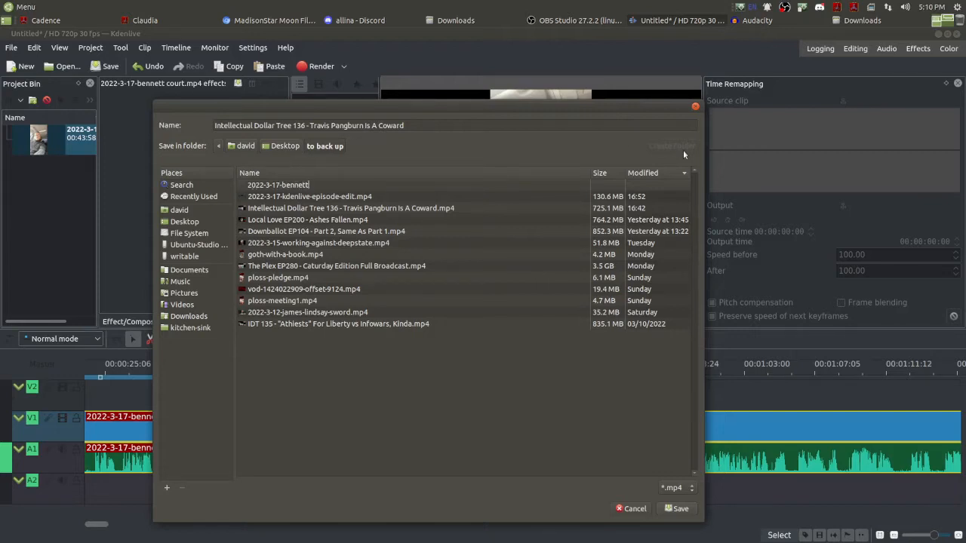
{"action": "key", "text": "Return"}
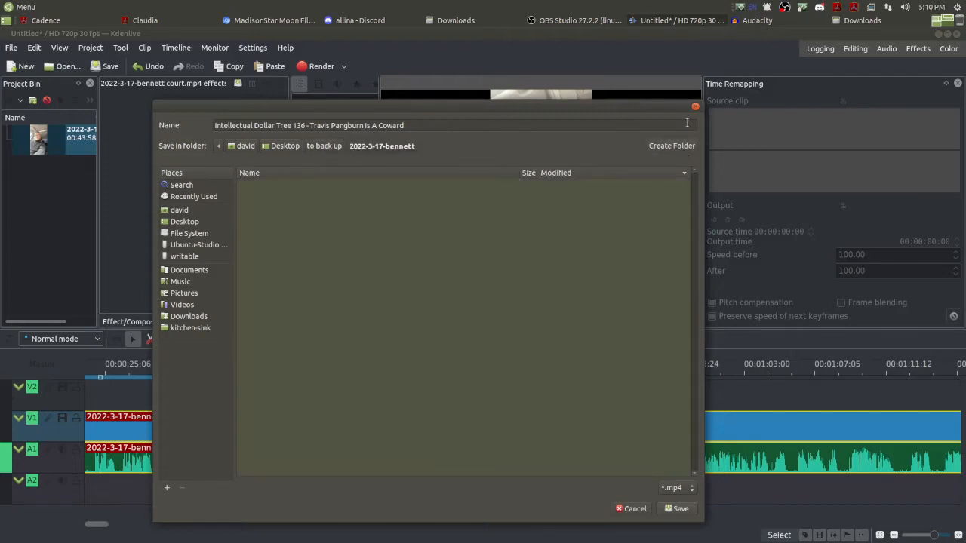
Name the output file 01 and render the selected zone to it as MP4-H264/AAC.
{"action": "left_click_drag", "start_coordinate": [416, 125], "coordinate": [165, 118]}
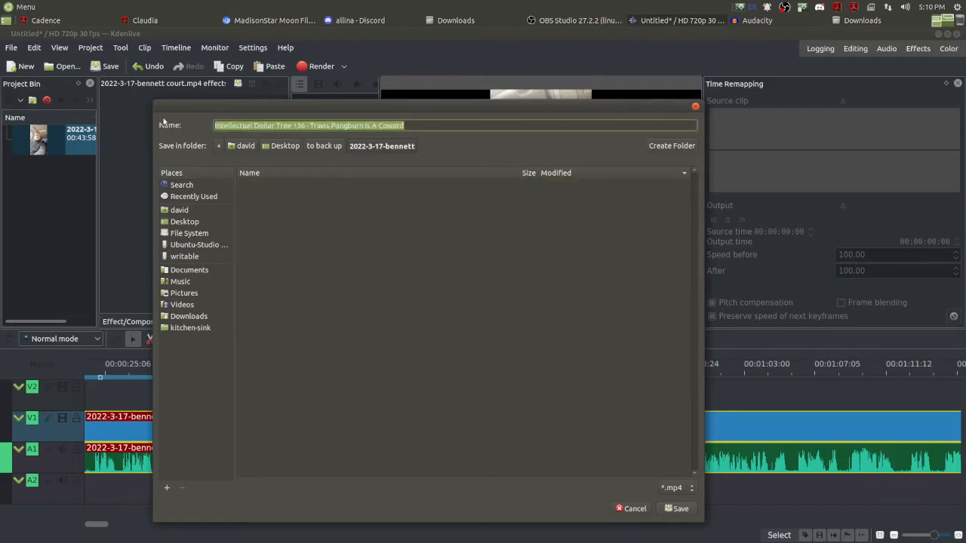
{"action": "type", "text": "01"}
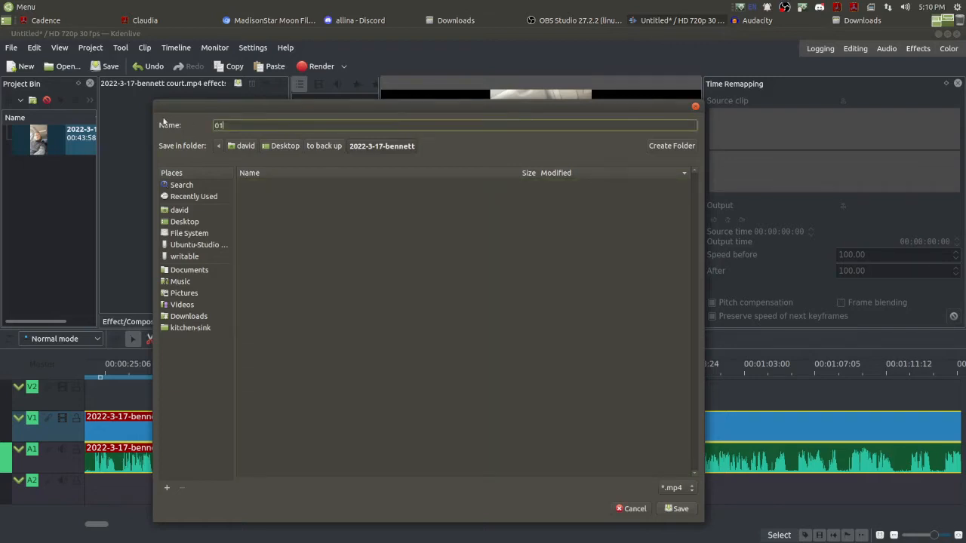
{"action": "left_click", "coordinate": [677, 509]}
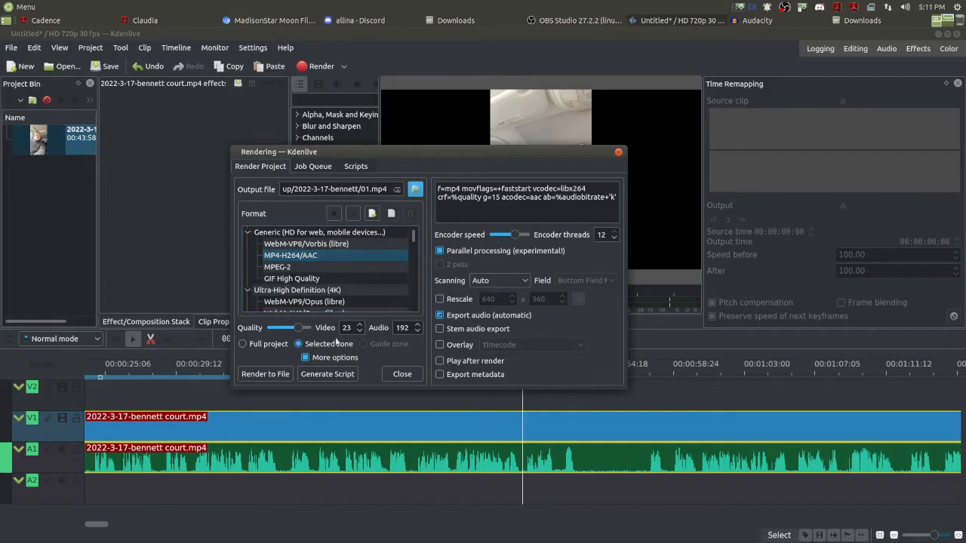
{"action": "left_click", "coordinate": [266, 374]}
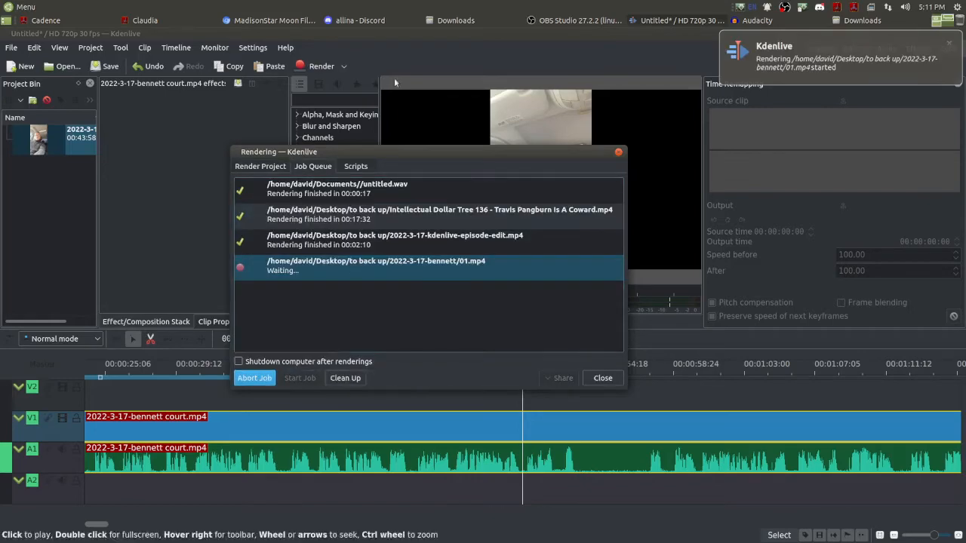
{"action": "left_click_drag", "start_coordinate": [388, 154], "coordinate": [965, 153]}
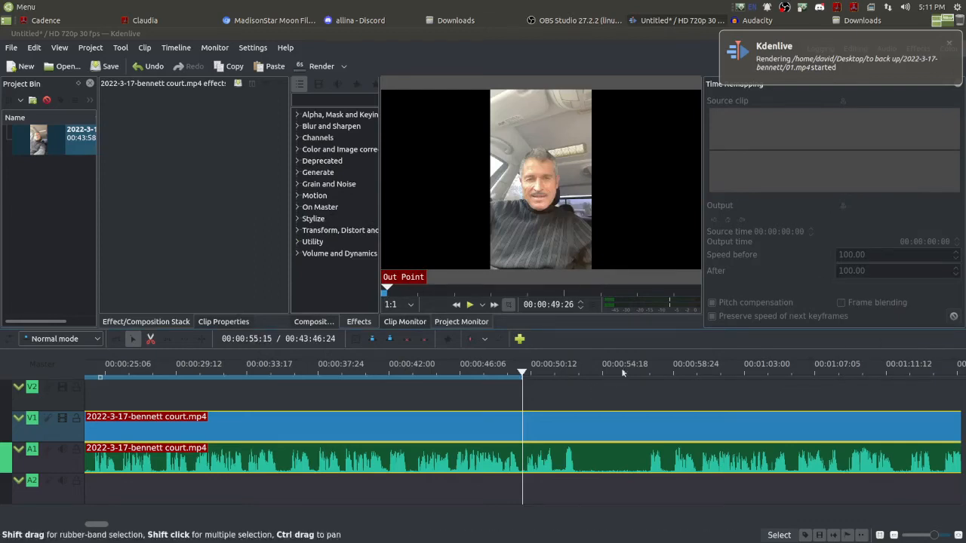
Move the playhead to 00:00:57:11 and set the zone's in point there.
{"action": "left_click", "coordinate": [652, 371]}
{"action": "mouse_move", "coordinate": [652, 372]}
{"action": "left_mouse_down"}
{"action": "mouse_move", "coordinate": [571, 370]}
{"action": "mouse_move", "coordinate": [648, 372]}
{"action": "left_mouse_up"}
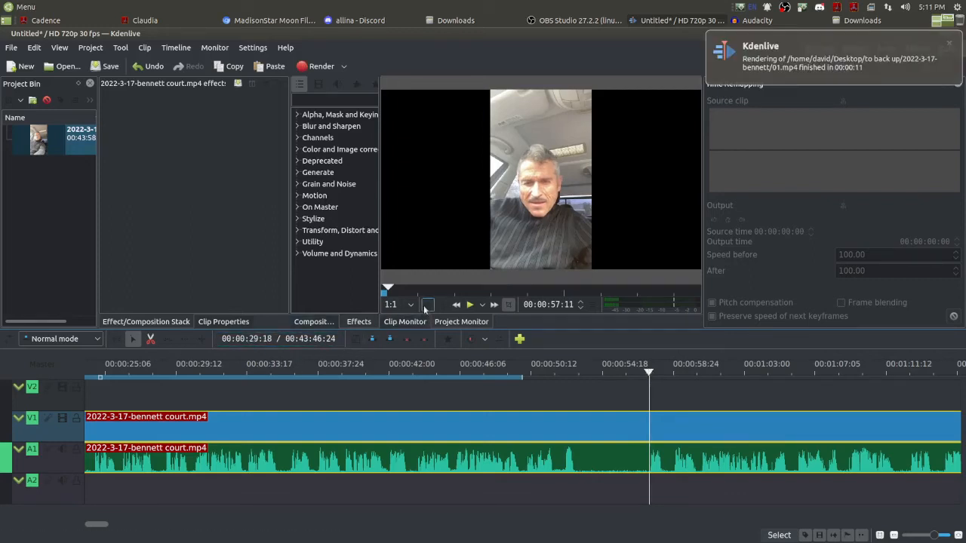
{"action": "left_click", "coordinate": [428, 305]}
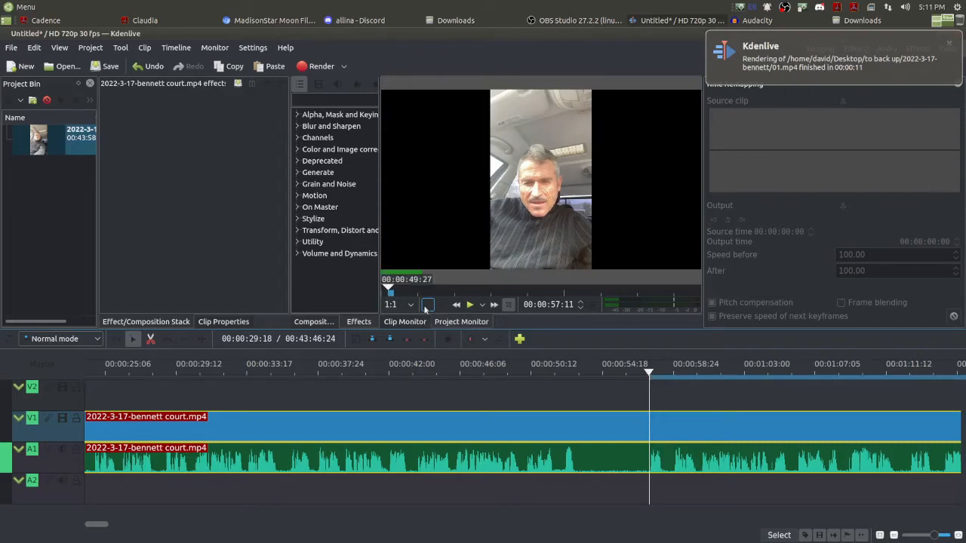
{"action": "left_click", "coordinate": [425, 307]}
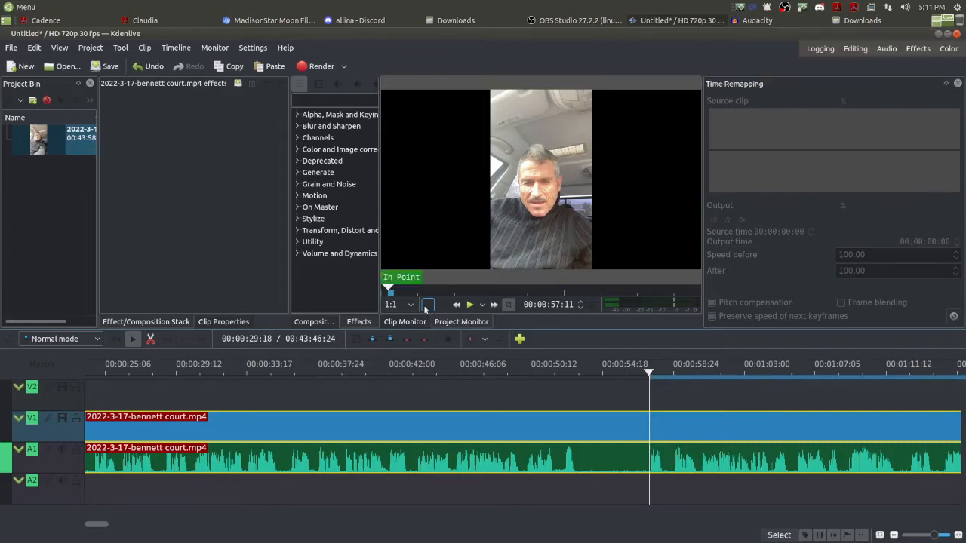
Play a little of the clip and try the zone's in point at 00:00:58:23 and at 00:00:57:03.
{"action": "key", "text": "space"}
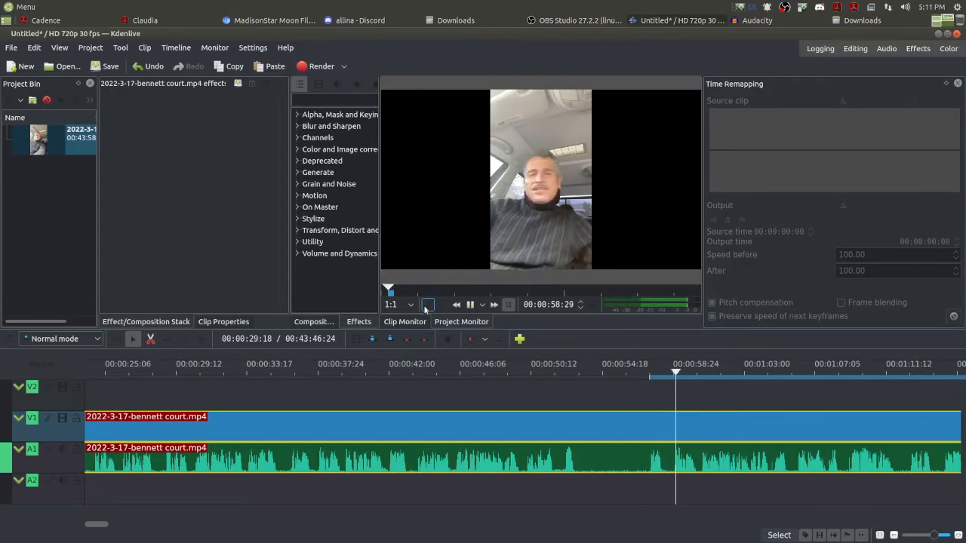
{"action": "key", "text": "space"}
{"action": "left_click_drag", "start_coordinate": [644, 372], "coordinate": [672, 372]}
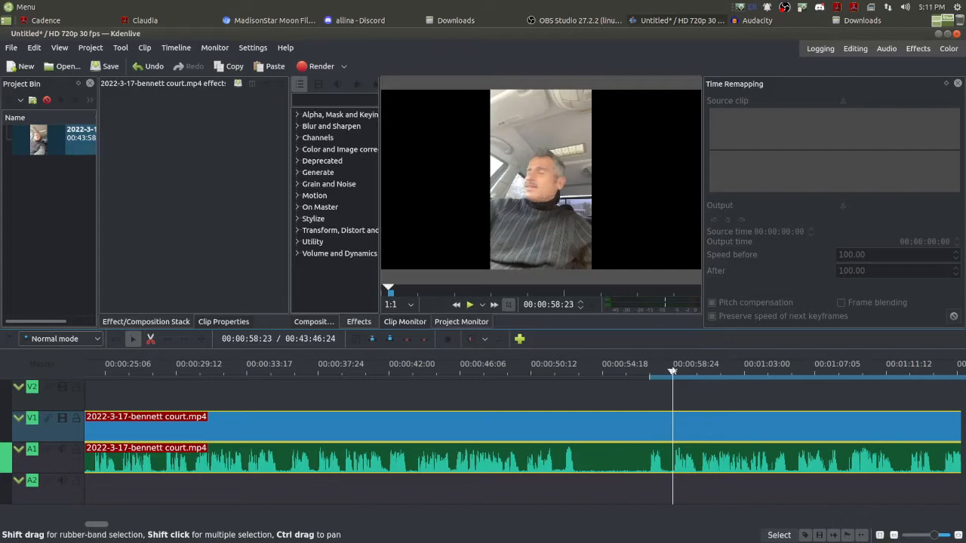
{"action": "left_click", "coordinate": [427, 305]}
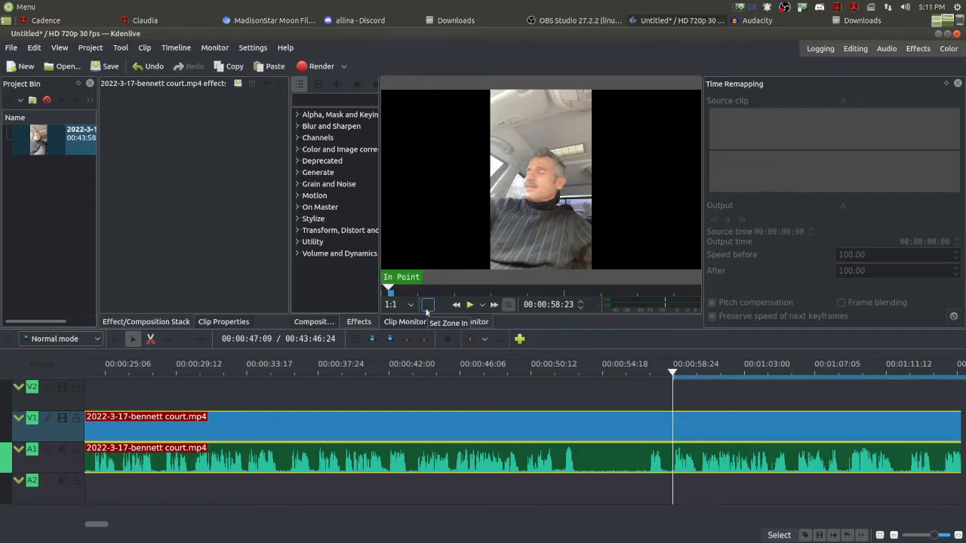
{"action": "left_click_drag", "start_coordinate": [672, 368], "coordinate": [645, 369]}
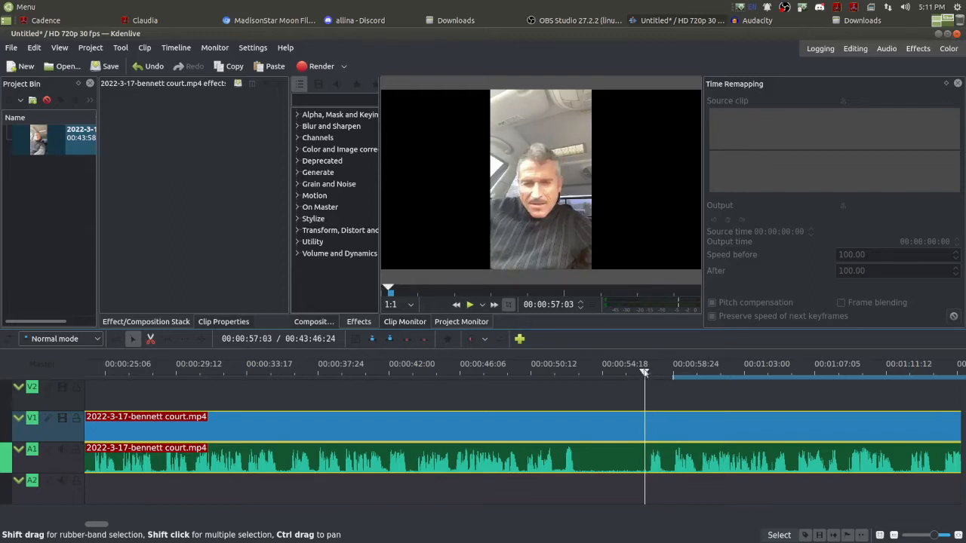
{"action": "left_click", "coordinate": [428, 305]}
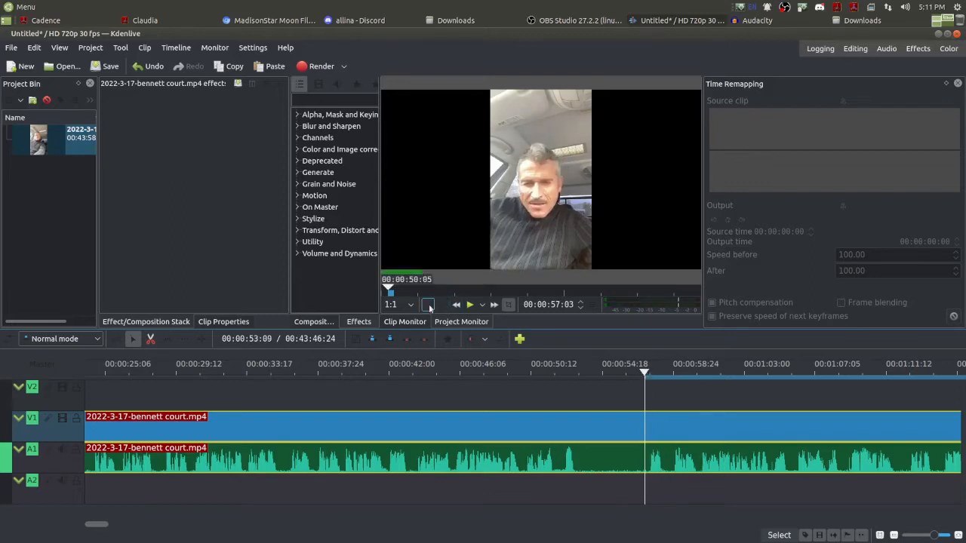
Play the clip's opening again and set the zone's in point at 00:00:58:24.
{"action": "key", "text": "space"}
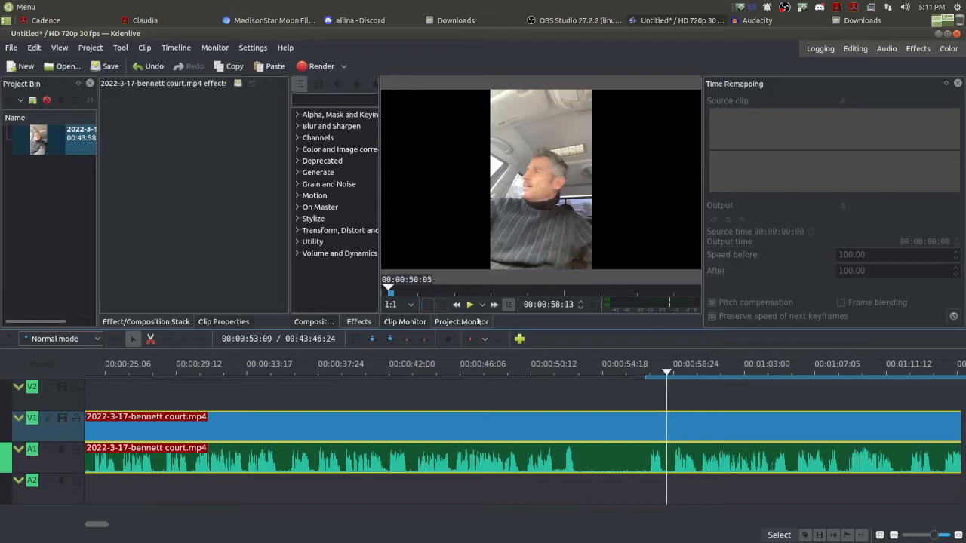
{"action": "left_click_drag", "start_coordinate": [652, 377], "coordinate": [674, 378]}
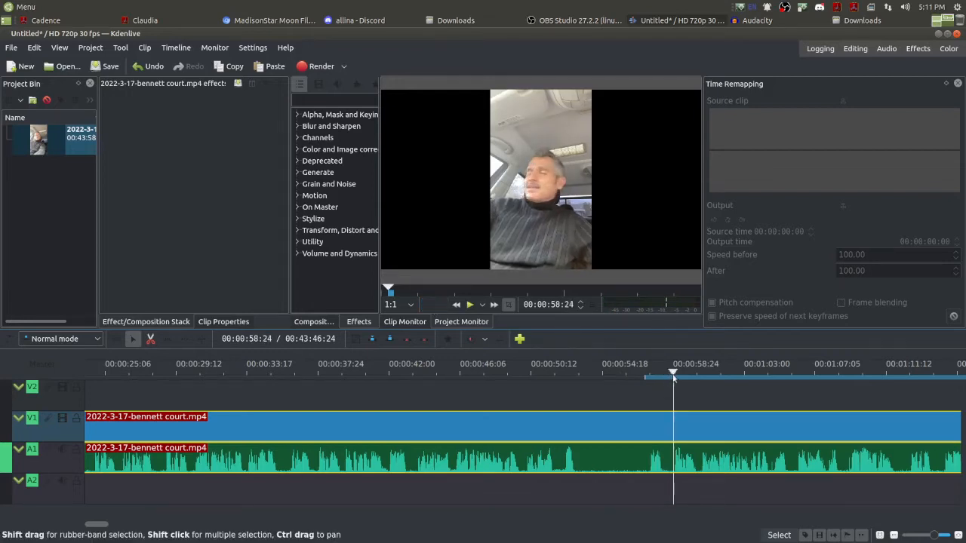
{"action": "left_click", "coordinate": [427, 305]}
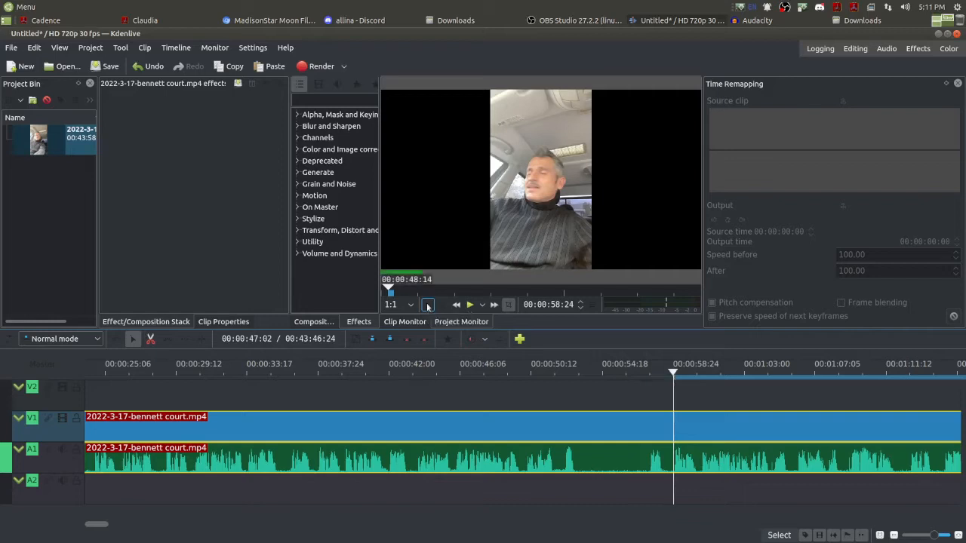
Play back the clip to find the end of the second segment and set the zone's out point at 00:01:58:03.
{"action": "key", "text": "space"}
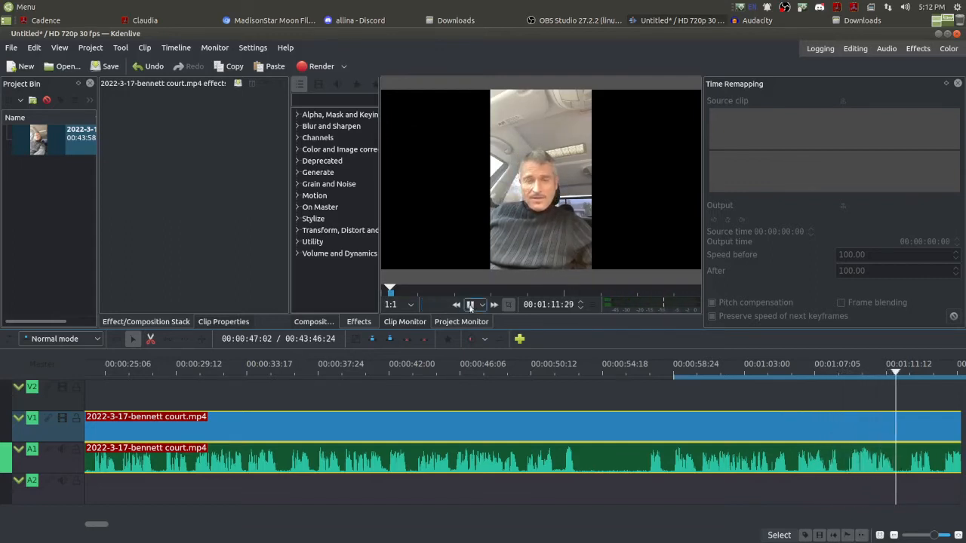
{"action": "left_click", "coordinate": [469, 305]}
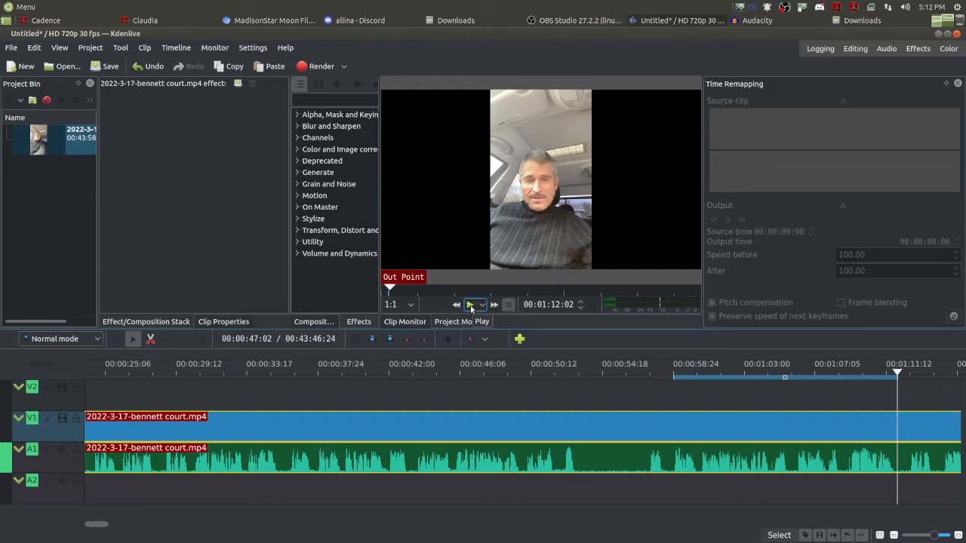
{"action": "left_click", "coordinate": [470, 305]}
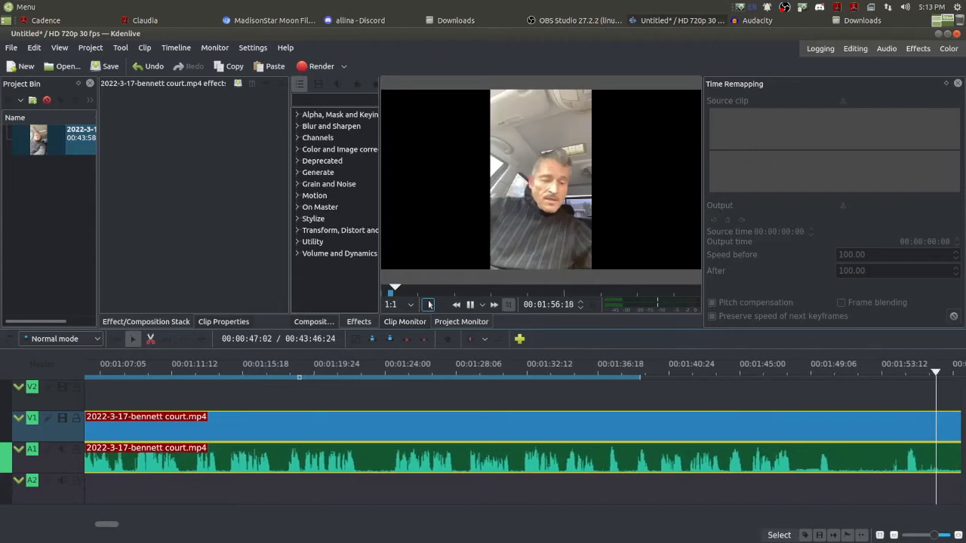
{"action": "left_click", "coordinate": [469, 304]}
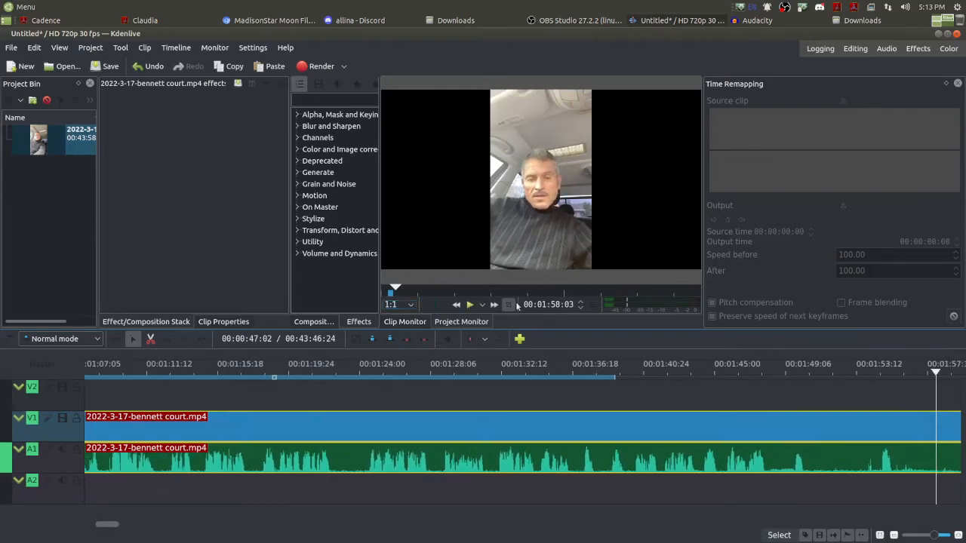
{"action": "left_click", "coordinate": [442, 305]}
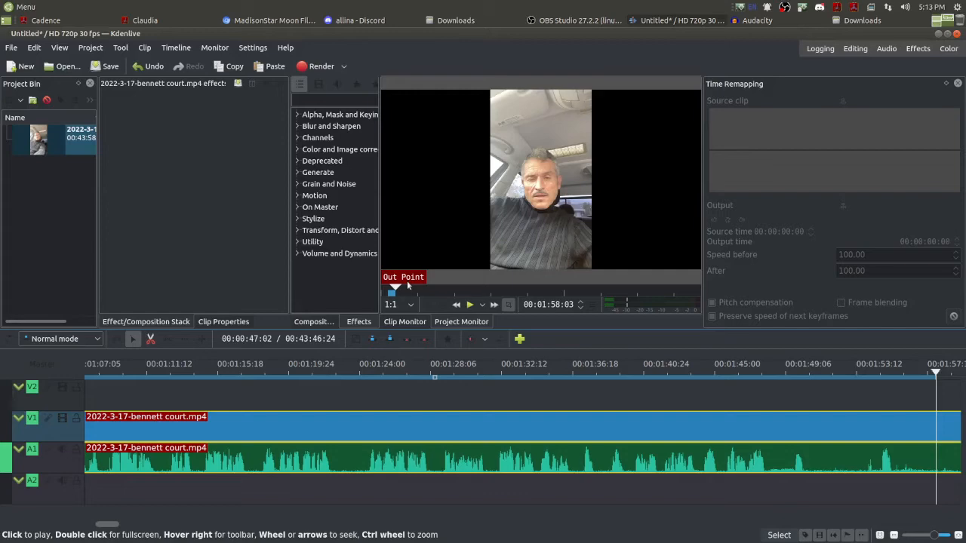
Set the render output to a file named 02 in the 2022-3-17-bennett folder and render the selected zone as MP4-H264/AAC.
{"action": "key", "text": "ctrl+Return"}
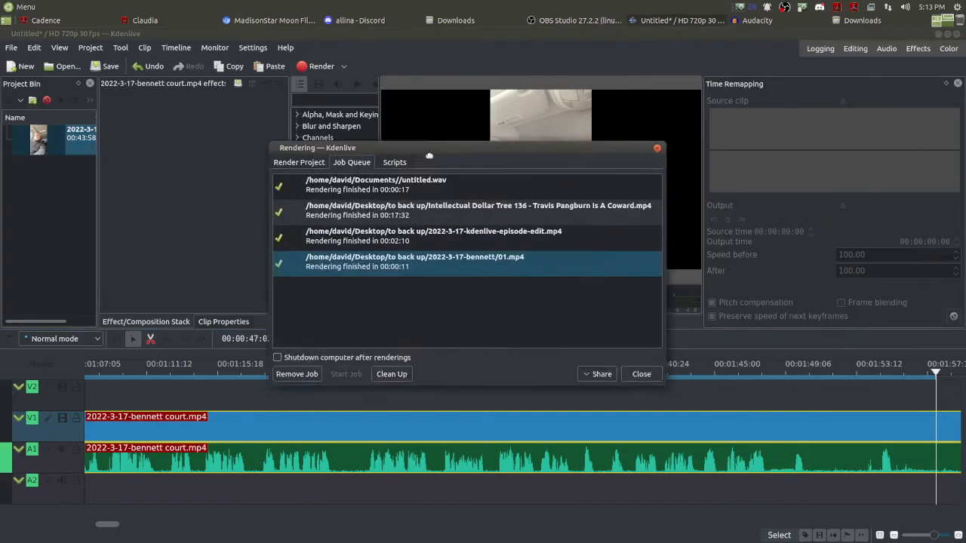
{"action": "left_click", "coordinate": [227, 181]}
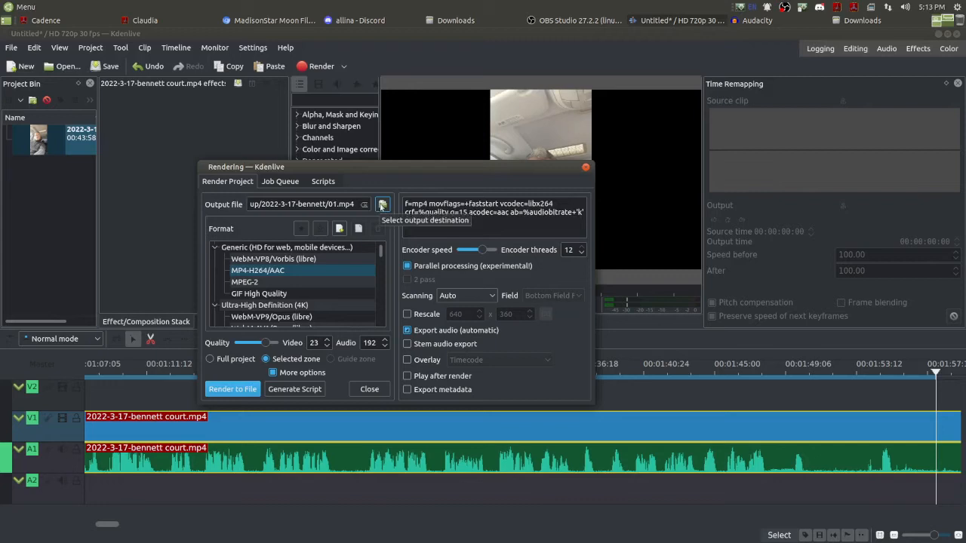
{"action": "left_click", "coordinate": [382, 205]}
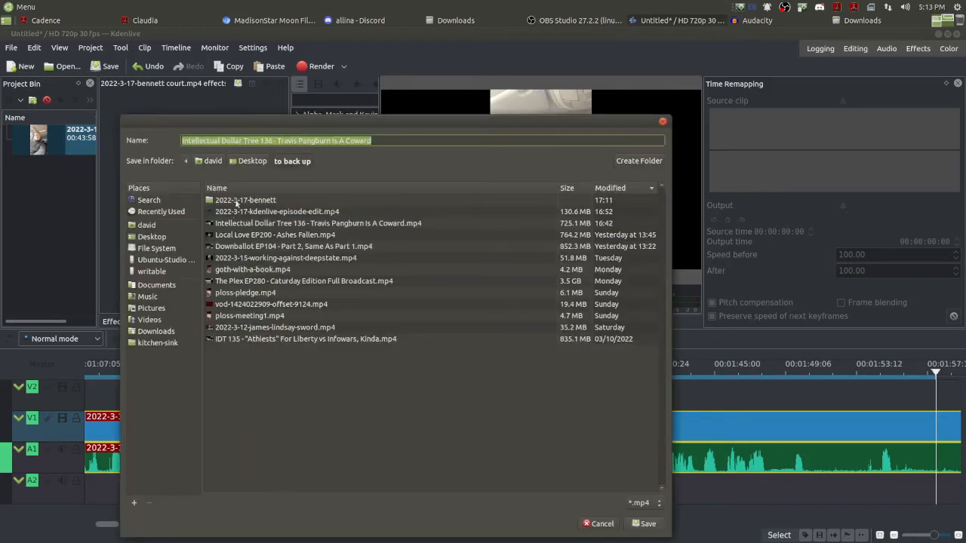
{"action": "double_click", "coordinate": [235, 201]}
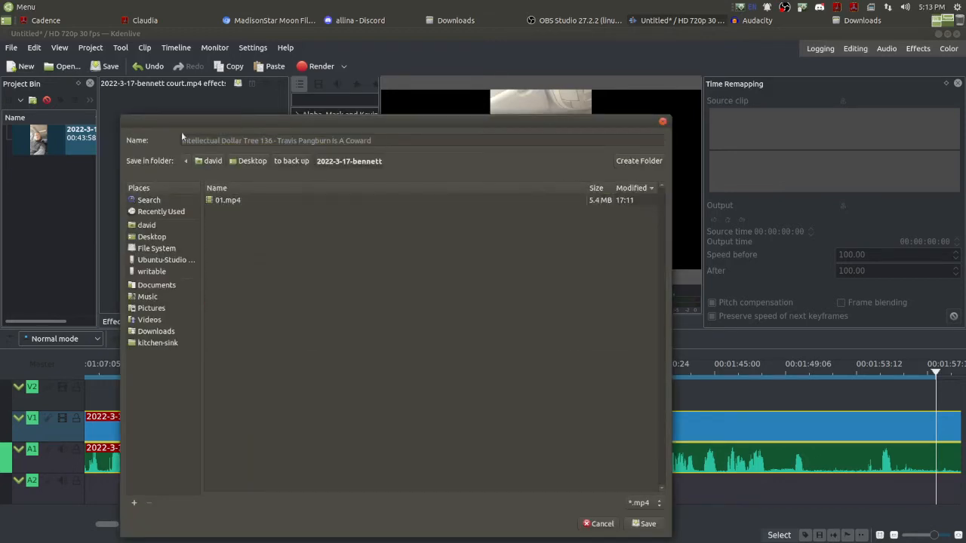
{"action": "triple_click", "coordinate": [308, 140]}
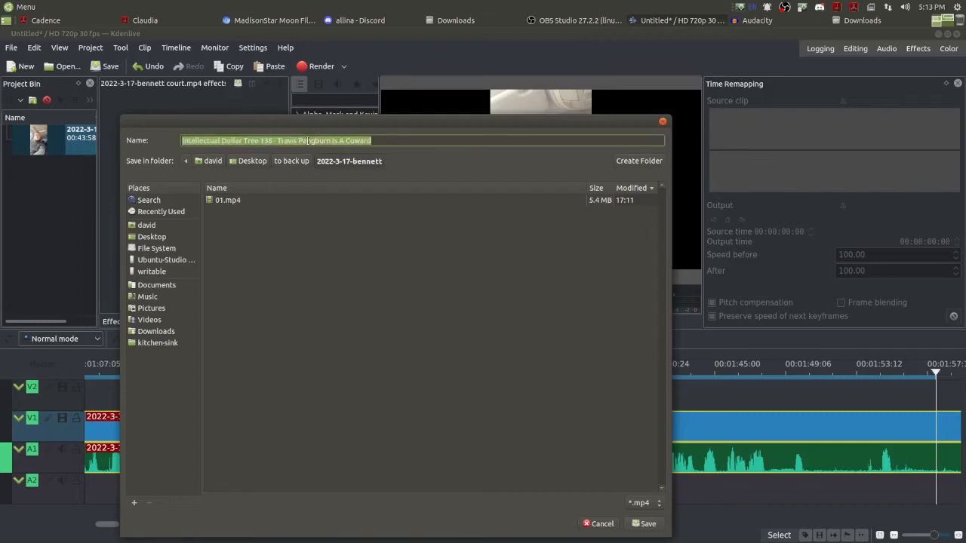
{"action": "type", "text": "02"}
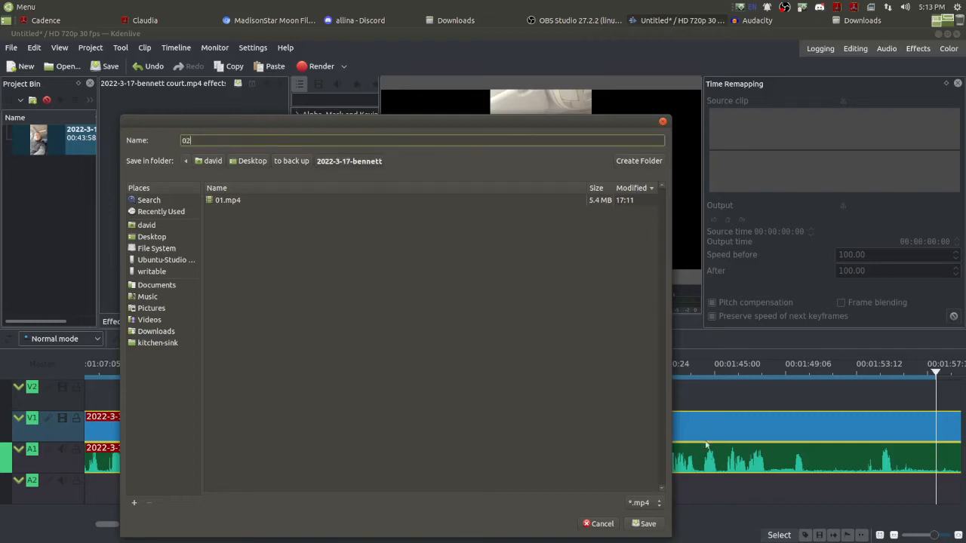
{"action": "left_click", "coordinate": [644, 523]}
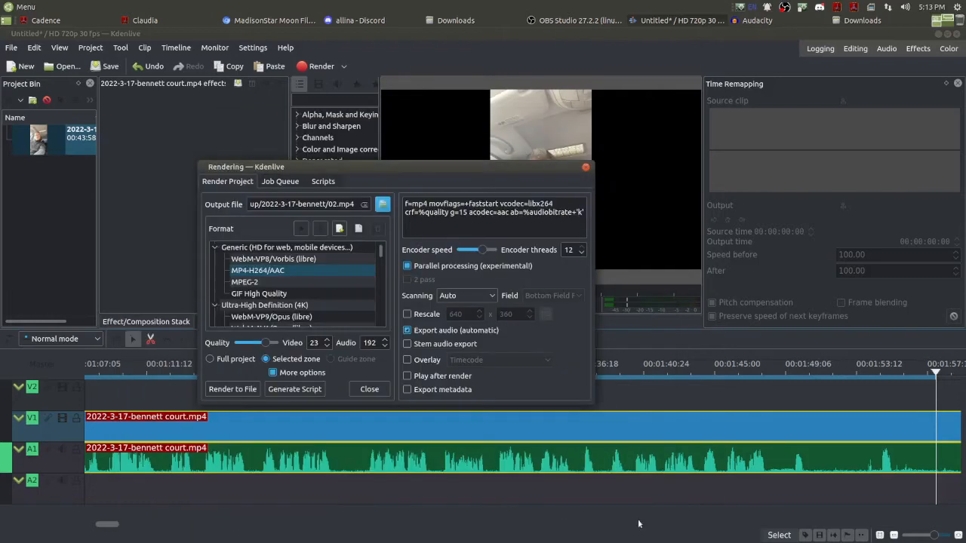
{"action": "left_click", "coordinate": [232, 389]}
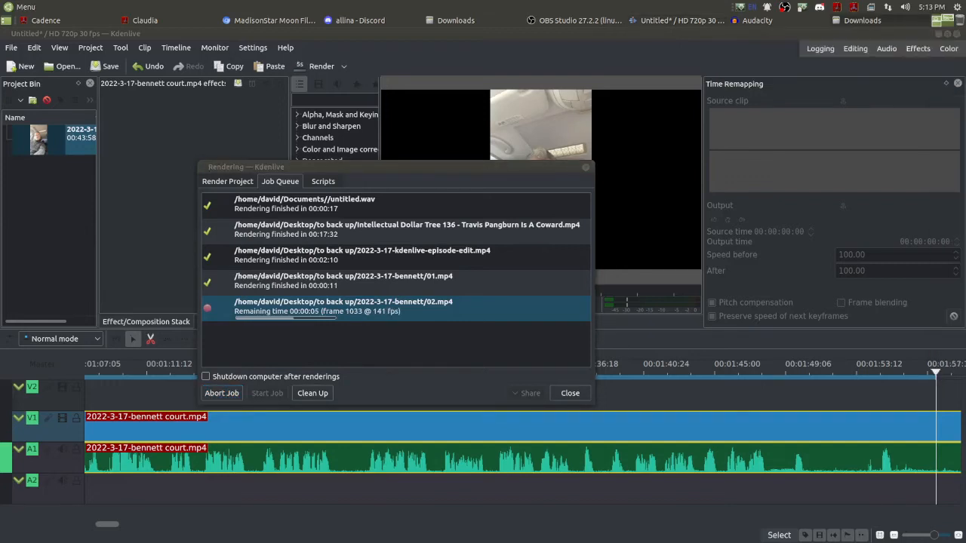
Open the Desktop/to back up folder in the file manager and launch VLC media player.
{"action": "left_click_drag", "start_coordinate": [256, 192], "coordinate": [318, 163]}
{"action": "left_click", "coordinate": [158, 221]}
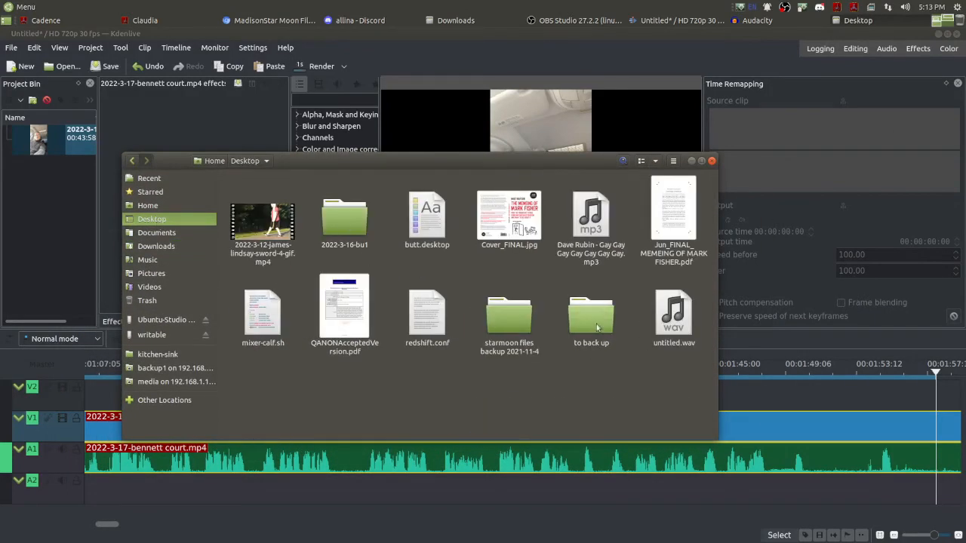
{"action": "double_click", "coordinate": [596, 326]}
{"action": "left_click", "coordinate": [23, 7]}
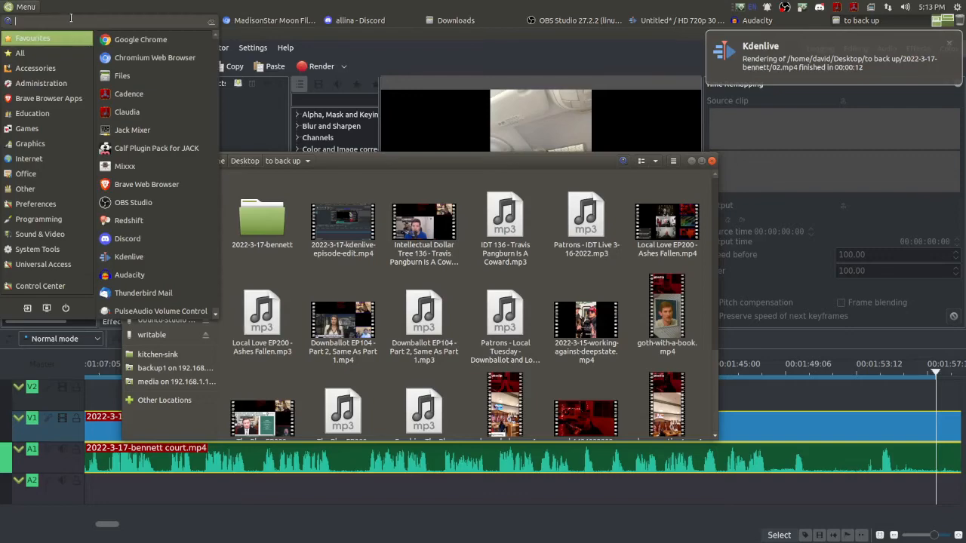
{"action": "type", "text": "vlc"}
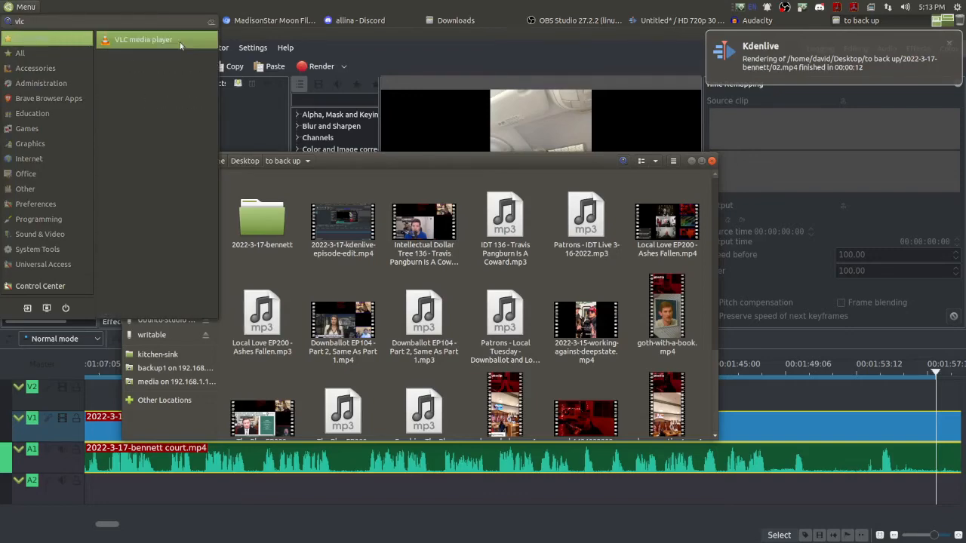
{"action": "key", "text": "Return"}
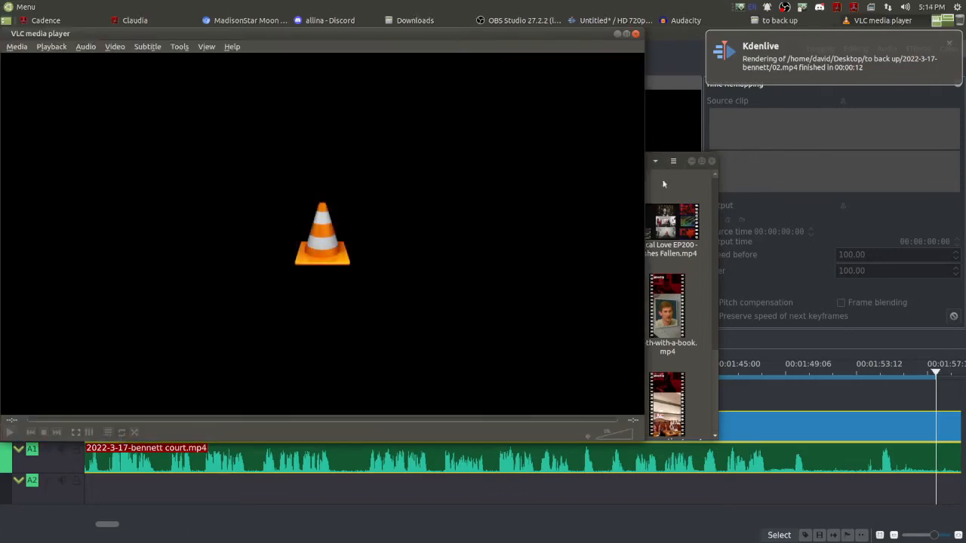
Open 01.mp4 from the 2022-3-17-bennett folder in VLC media player.
{"action": "left_click", "coordinate": [780, 21]}
{"action": "left_click_drag", "start_coordinate": [574, 162], "coordinate": [757, 117]}
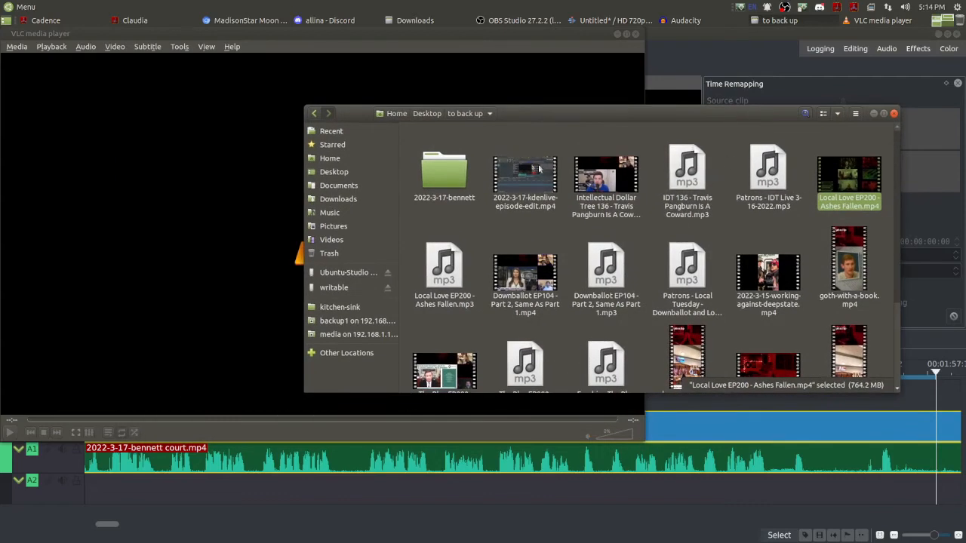
{"action": "double_click", "coordinate": [446, 179]}
{"action": "left_click_drag", "start_coordinate": [458, 164], "coordinate": [173, 208]}
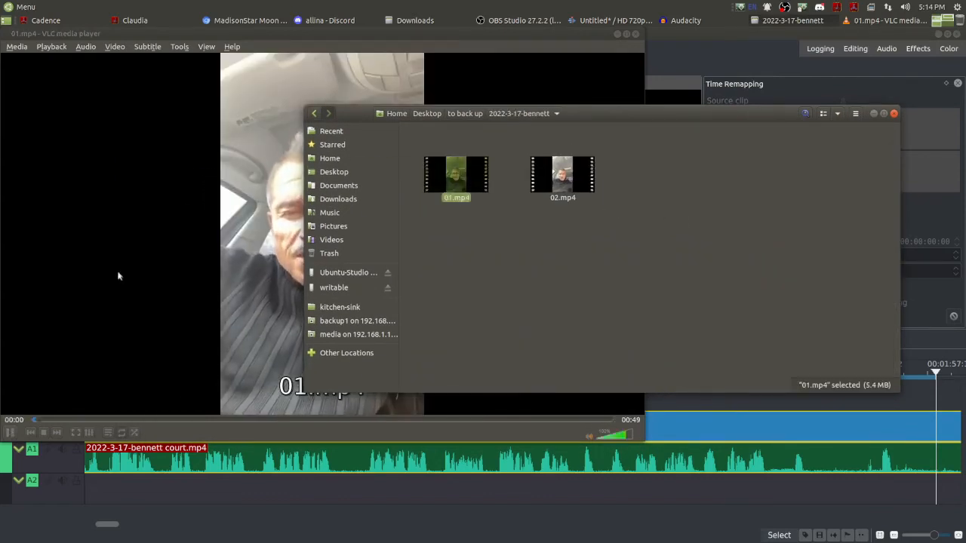
Skip near the end of 01.mp4 to check how the segment ends, and close VLC.
{"action": "left_click", "coordinate": [344, 34]}
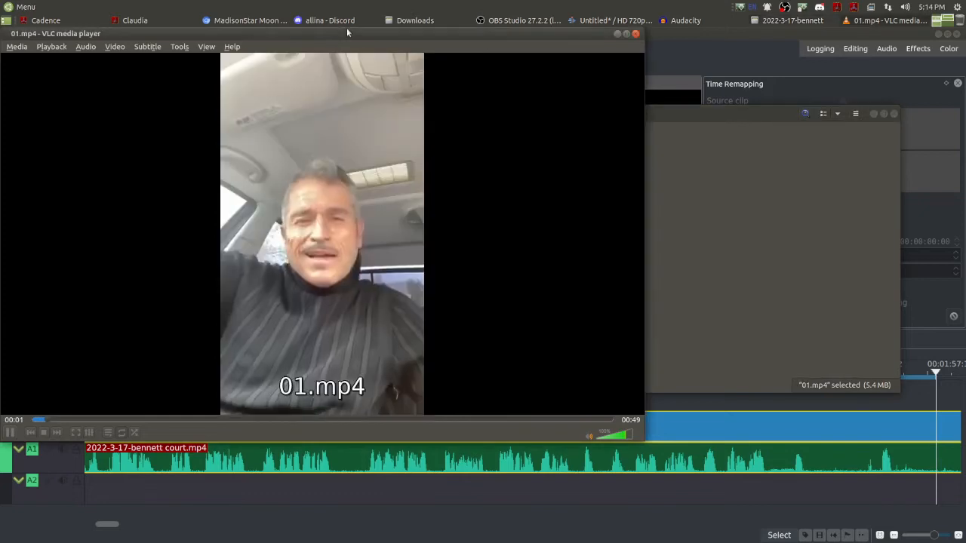
{"action": "left_click", "coordinate": [587, 420]}
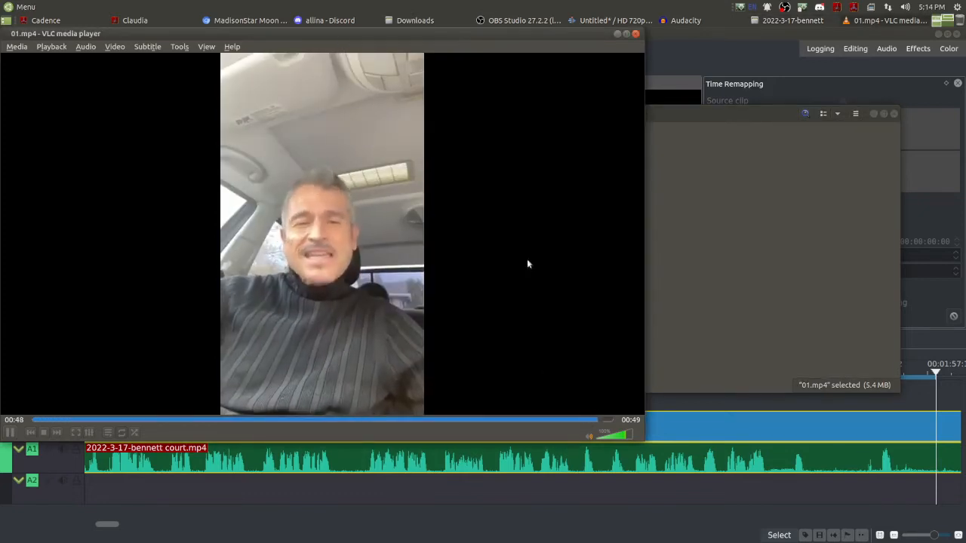
{"action": "left_click", "coordinate": [635, 34]}
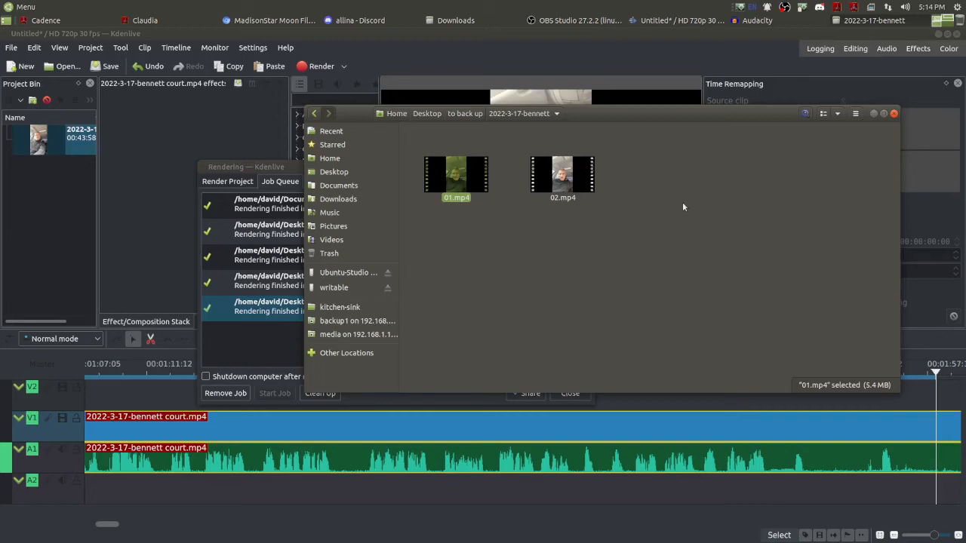
Return to the Kenlive project window and save the project as bennett in the Documents folder.
{"action": "left_click", "coordinate": [587, 33]}
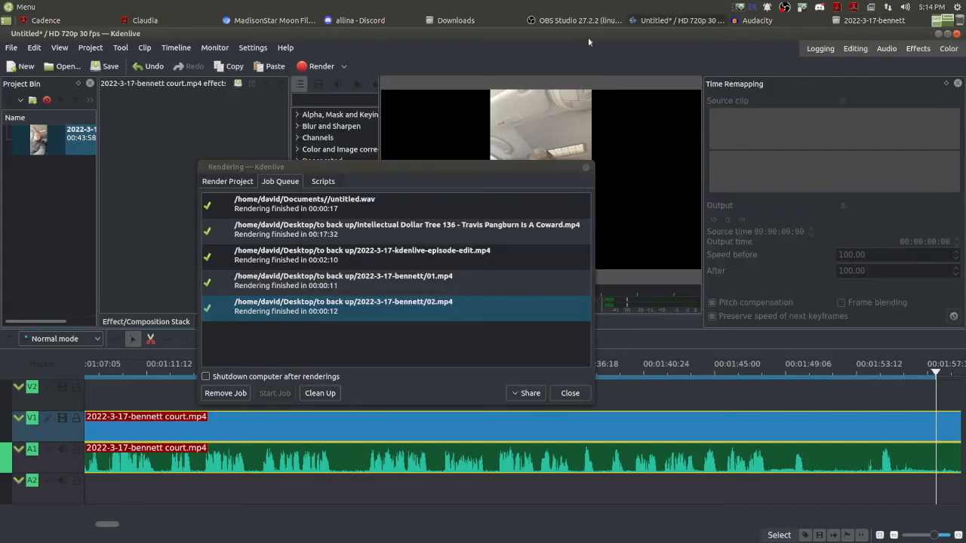
{"action": "left_click", "coordinate": [11, 48]}
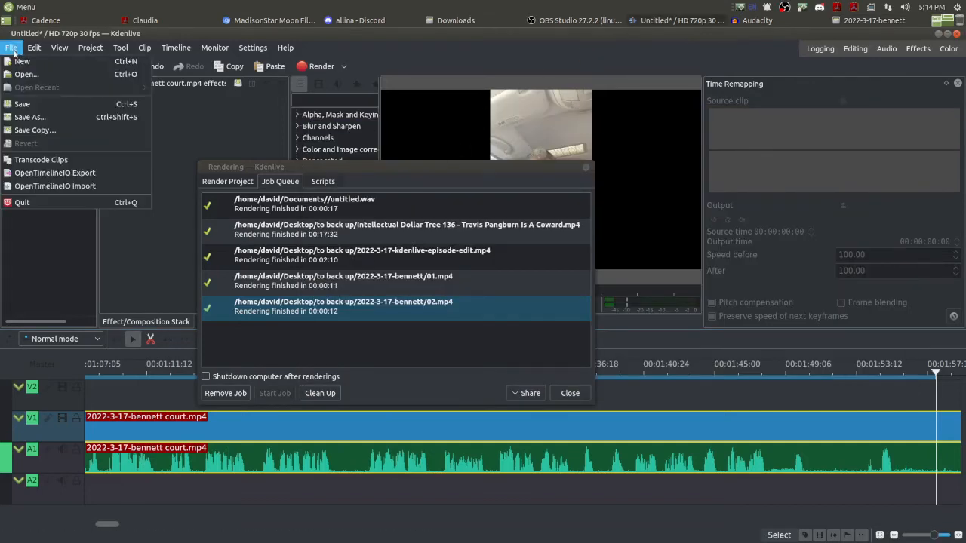
{"action": "left_click", "coordinate": [28, 118]}
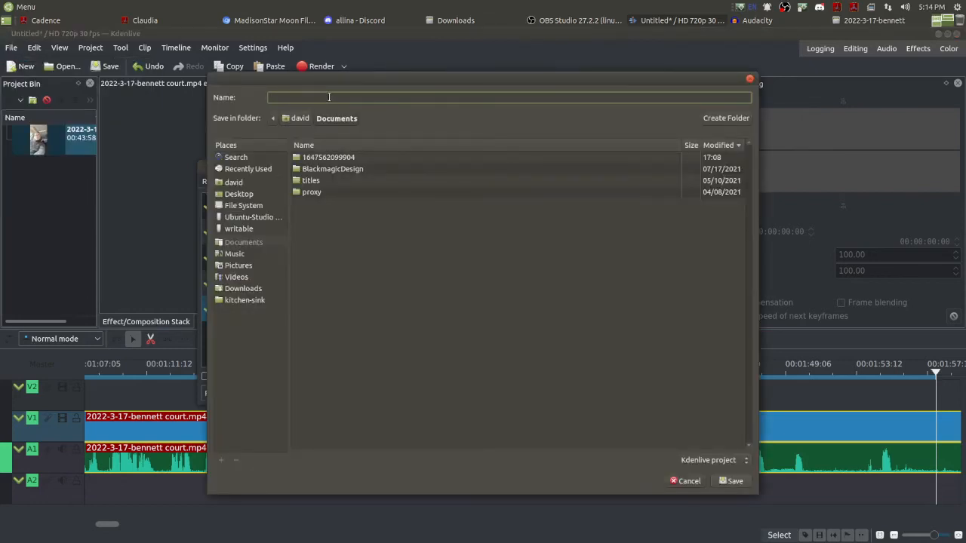
{"action": "type", "text": "bennett"}
{"action": "left_click", "coordinate": [736, 483]}
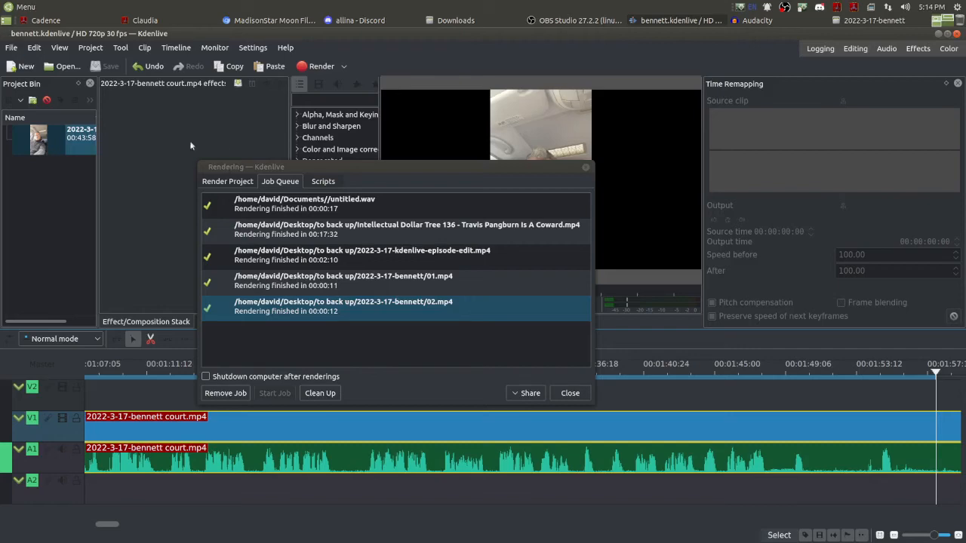
Move the rendering window out of the way and create a new project with the HD 720p 30 fps profile.
{"action": "left_click_drag", "start_coordinate": [328, 169], "coordinate": [0, 169]}
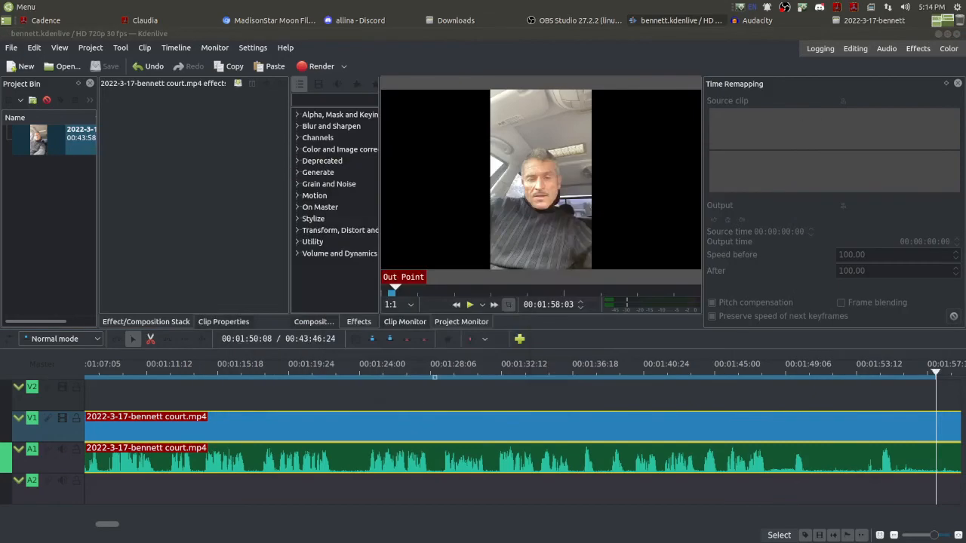
{"action": "left_click", "coordinate": [12, 50]}
{"action": "left_click", "coordinate": [21, 61]}
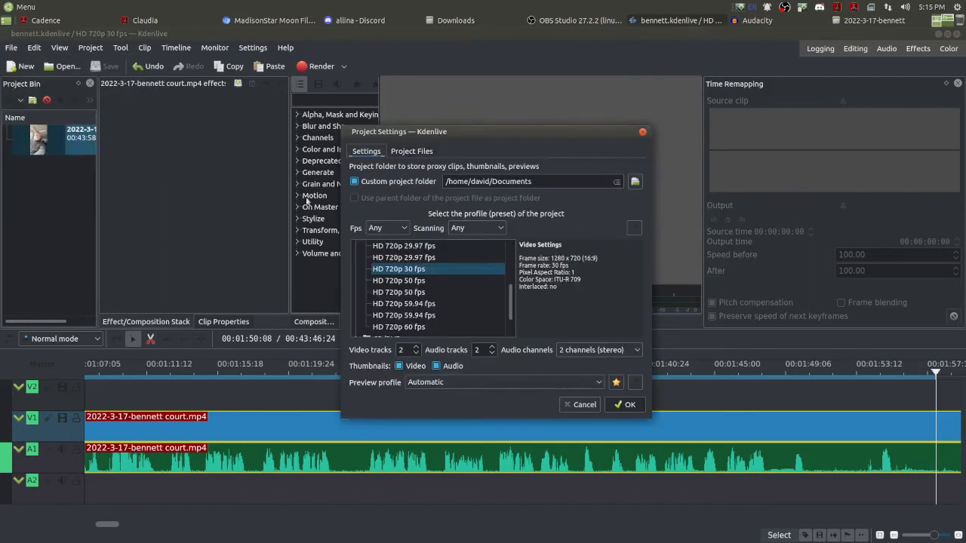
{"action": "left_click", "coordinate": [629, 405]}
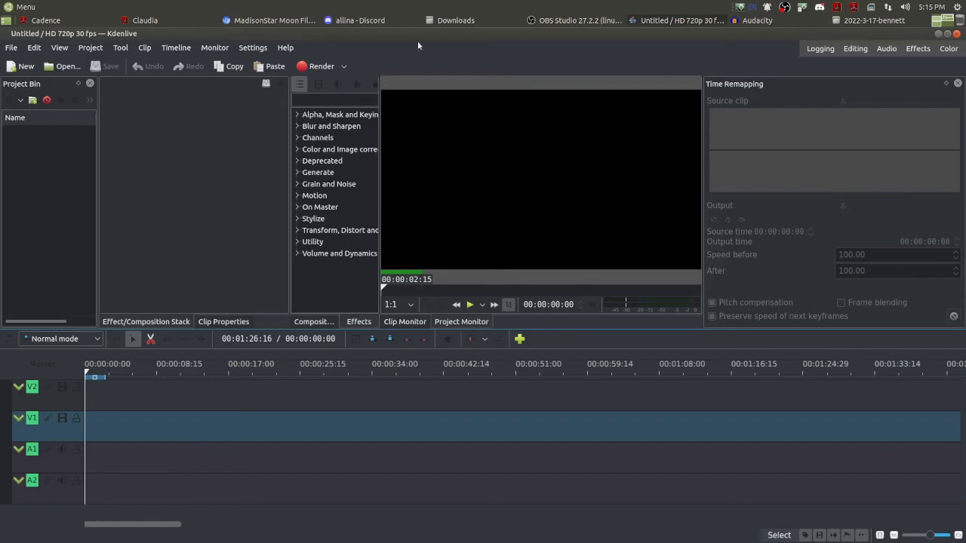
Open the Desktop/to back up/2022-3-17-bennett folder in the file manager.
{"action": "left_click", "coordinate": [456, 21]}
{"action": "left_click", "coordinate": [316, 126]}
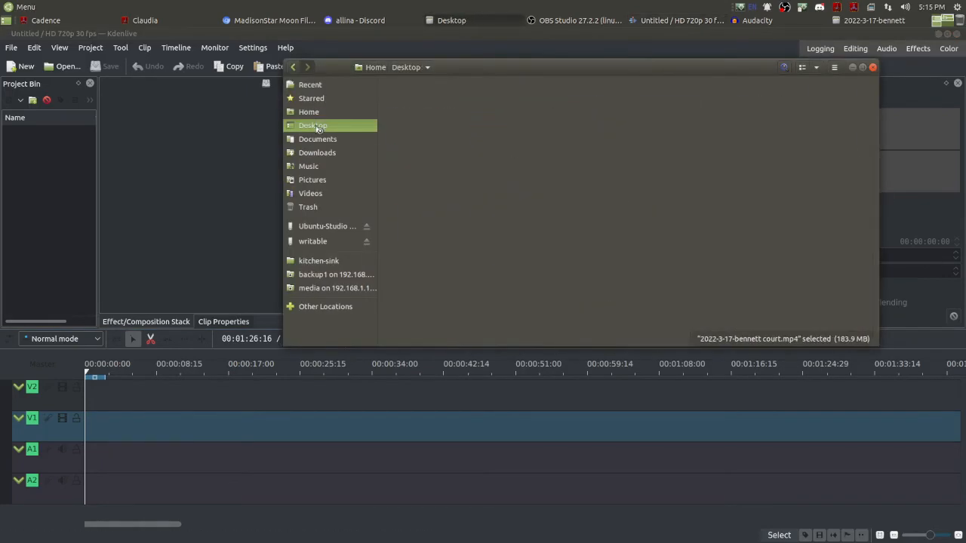
{"action": "left_click", "coordinate": [749, 234]}
{"action": "double_click", "coordinate": [750, 232]}
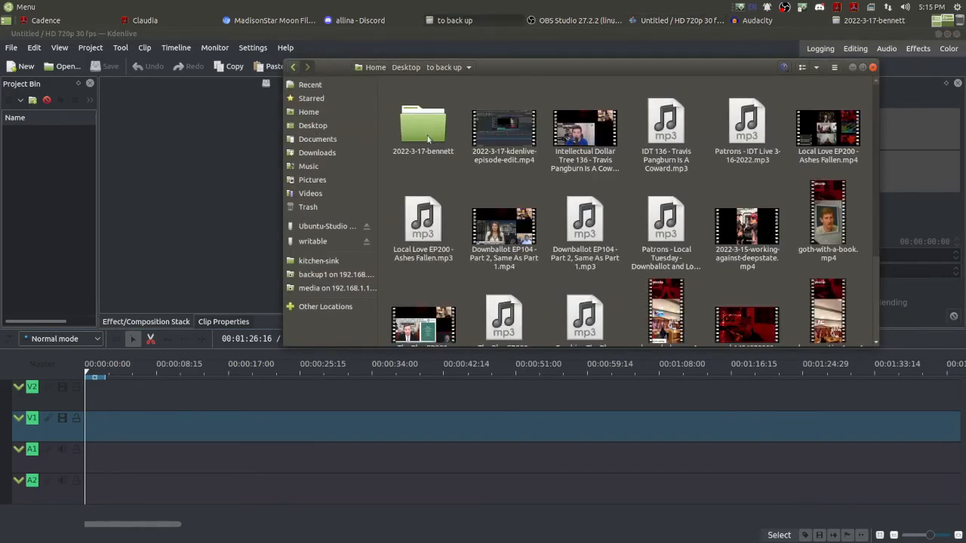
{"action": "double_click", "coordinate": [427, 134]}
{"action": "left_click_drag", "start_coordinate": [580, 142], "coordinate": [95, 430]}
{"action": "left_click", "coordinate": [74, 147]}
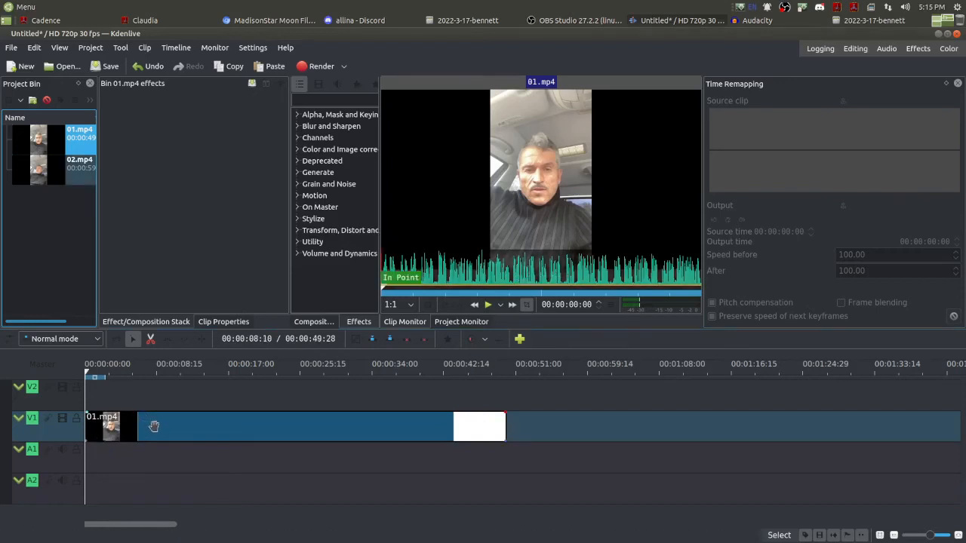
{"action": "key", "text": "Delete"}
{"action": "key", "text": "Return"}
{"action": "left_click", "coordinate": [245, 398]}
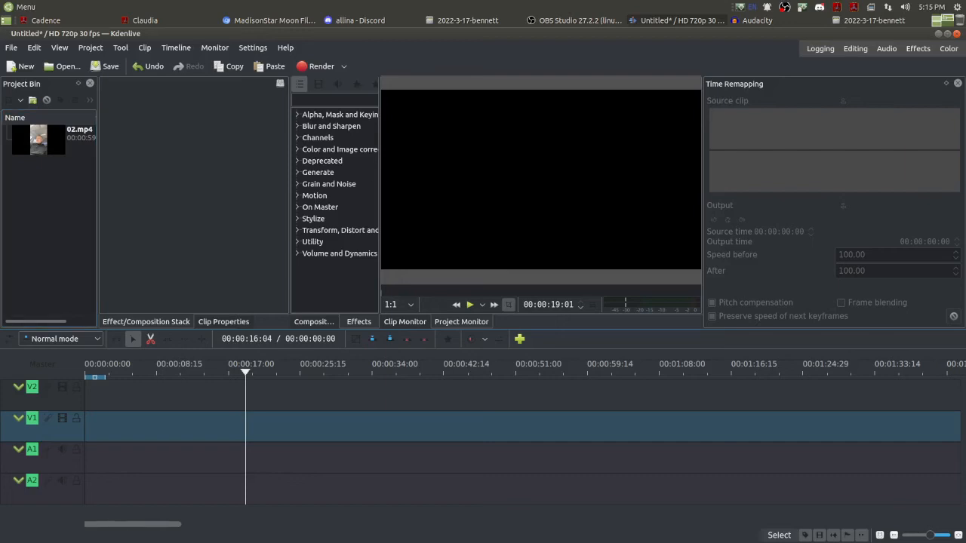
{"action": "left_click", "coordinate": [41, 151]}
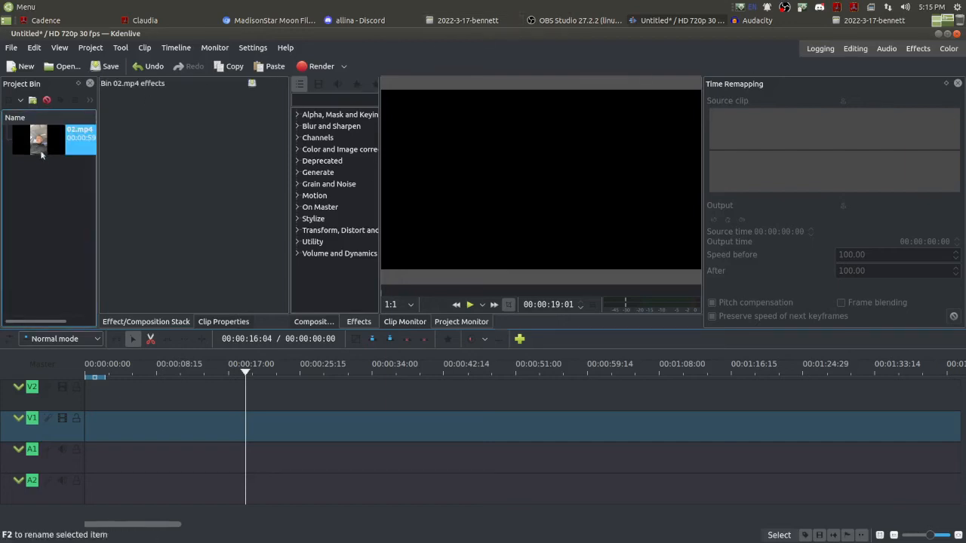
{"action": "key", "text": "Delete"}
Import 01.mp4 and 02.mp4 from the 2022-3-17-bennett folder into the project bin.
{"action": "double_click", "coordinate": [42, 154]}
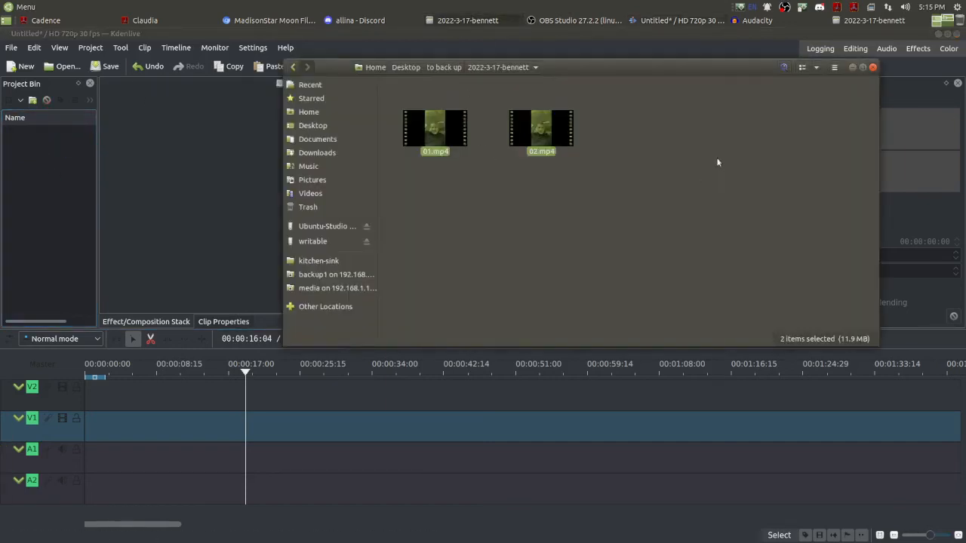
{"action": "left_click_drag", "start_coordinate": [607, 129], "coordinate": [55, 201]}
{"action": "left_click", "coordinate": [53, 247]}
Place 01.mp4 at the start of tracks V1 and A1 and give its video an 18-frame fade out.
{"action": "left_click", "coordinate": [146, 437]}
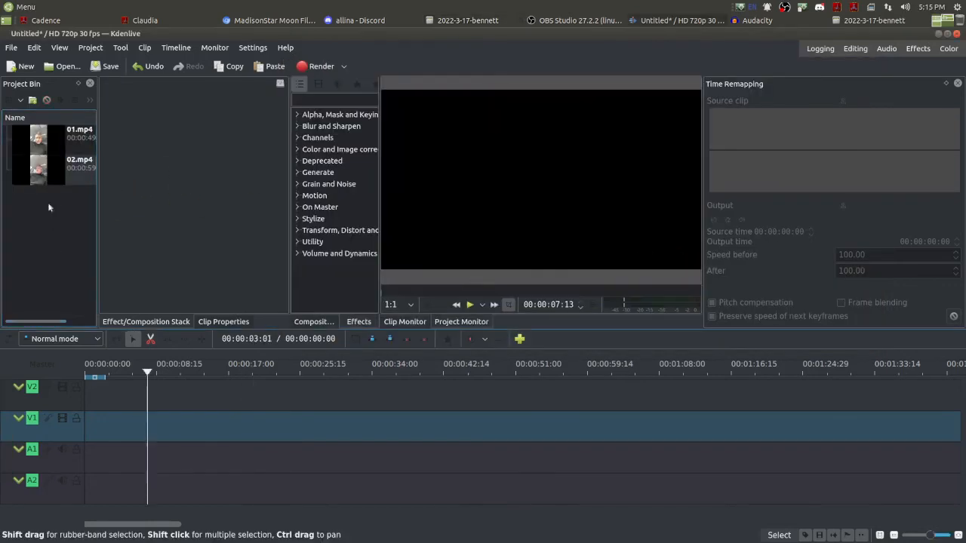
{"action": "left_click_drag", "start_coordinate": [60, 137], "coordinate": [194, 421]}
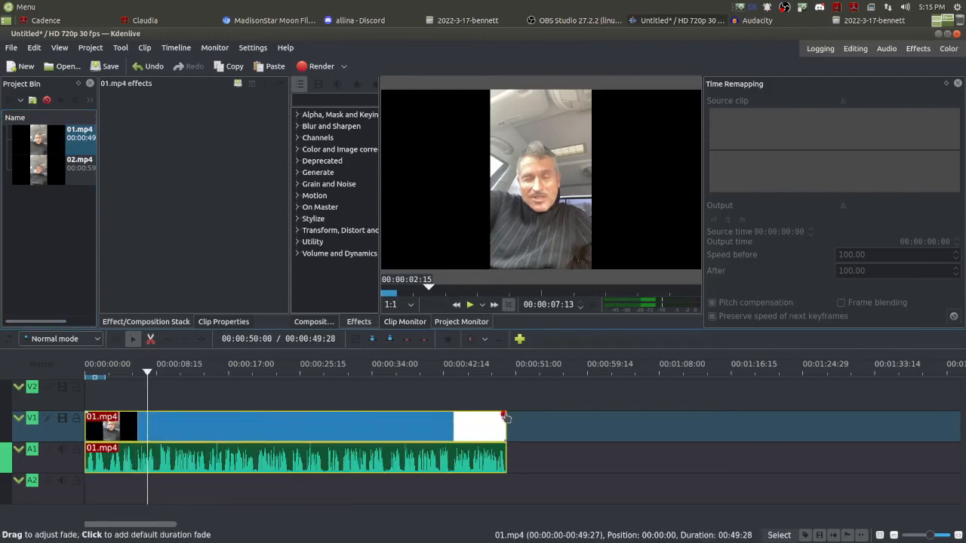
{"action": "left_click_drag", "start_coordinate": [504, 417], "coordinate": [502, 416]}
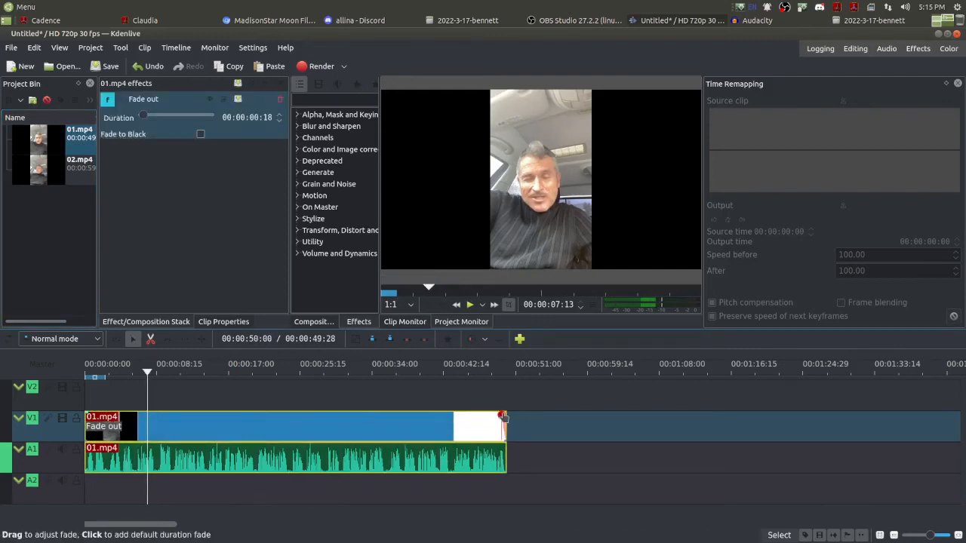
Place 02.mp4 directly after 01.mp4 on V1 and A1 and give its video a one-second fade in.
{"action": "left_click_drag", "start_coordinate": [72, 173], "coordinate": [613, 441]}
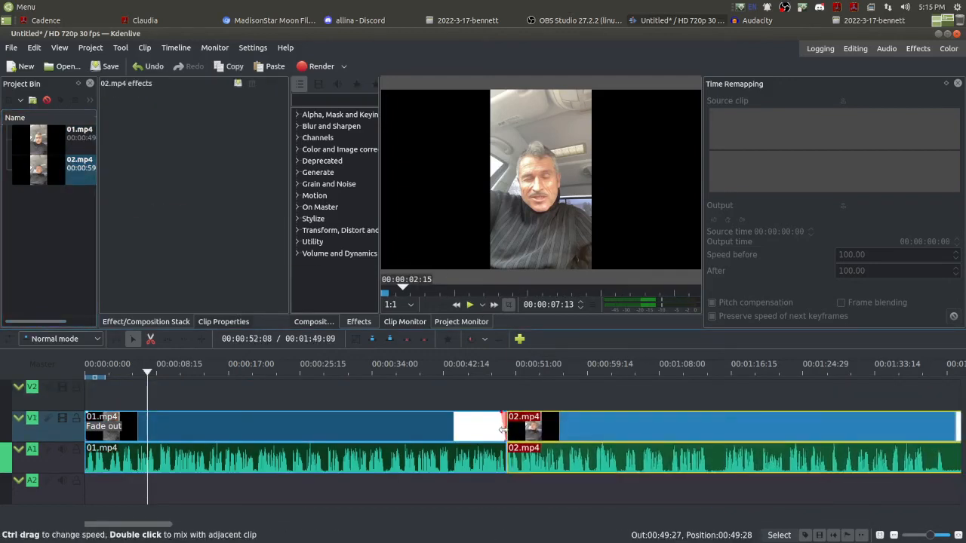
{"action": "left_click", "coordinate": [513, 416]}
{"action": "left_click_drag", "start_coordinate": [516, 417], "coordinate": [514, 416]}
Play the timeline from about 00:00:48 to check the fade between 01.mp4 and 02.mp4.
{"action": "left_click", "coordinate": [489, 374]}
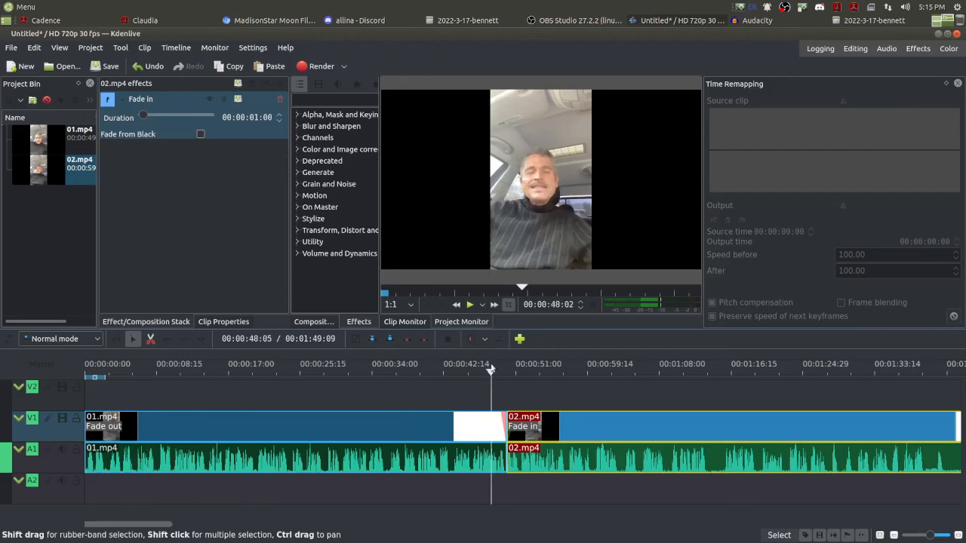
{"action": "key", "text": "space"}
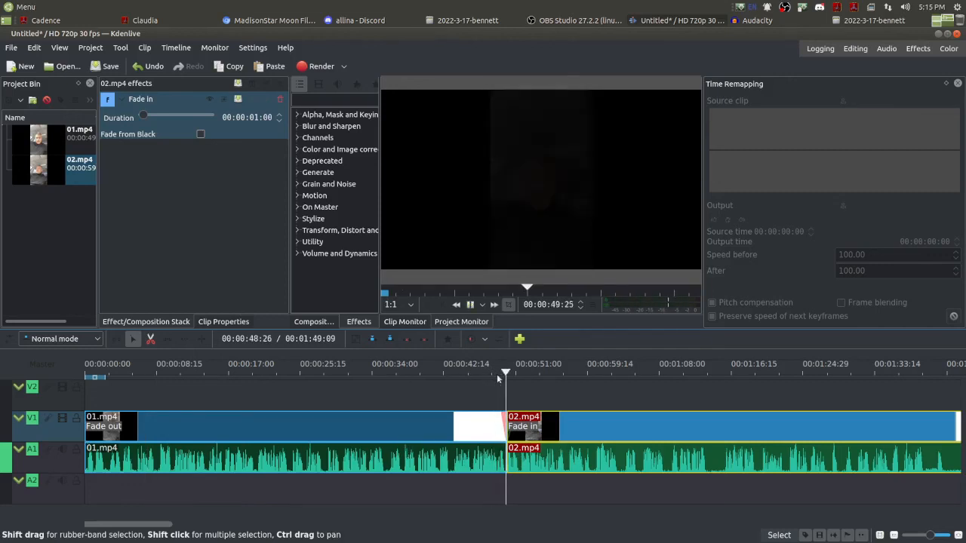
{"action": "key", "text": "space"}
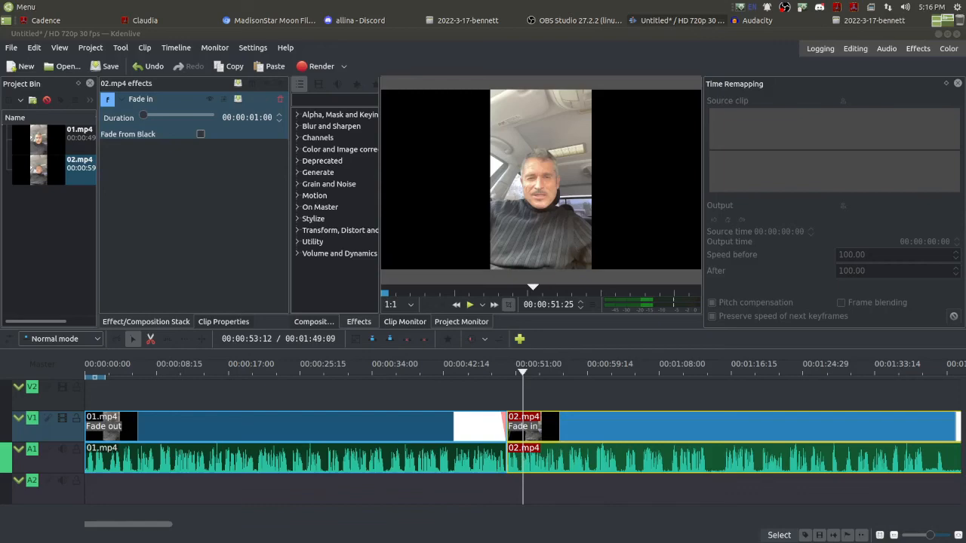
Set the render range to the full project and choose Desktop/to back up as the output folder.
{"action": "left_click_drag", "start_coordinate": [965, 112], "coordinate": [447, 116]}
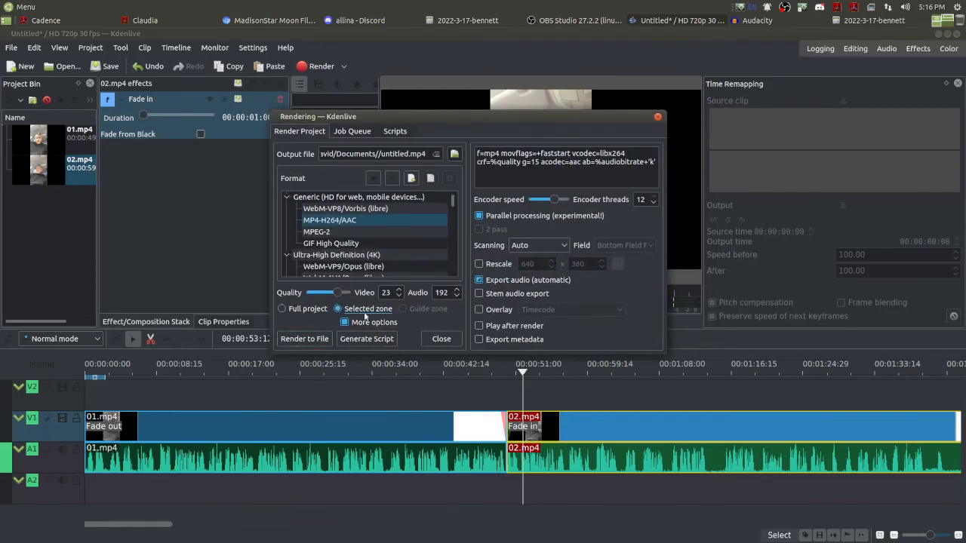
{"action": "left_click", "coordinate": [282, 309]}
{"action": "left_click", "coordinate": [454, 153]}
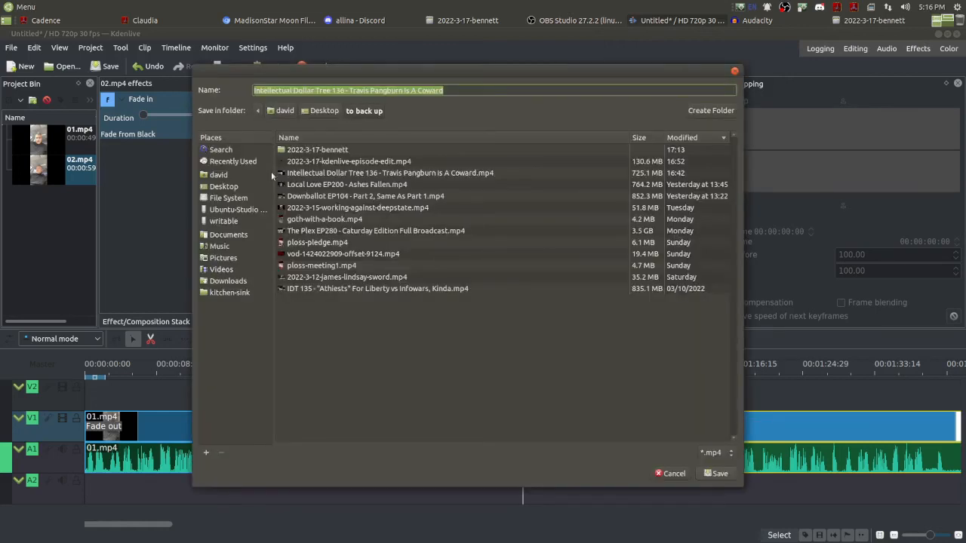
{"action": "left_click", "coordinate": [324, 111]}
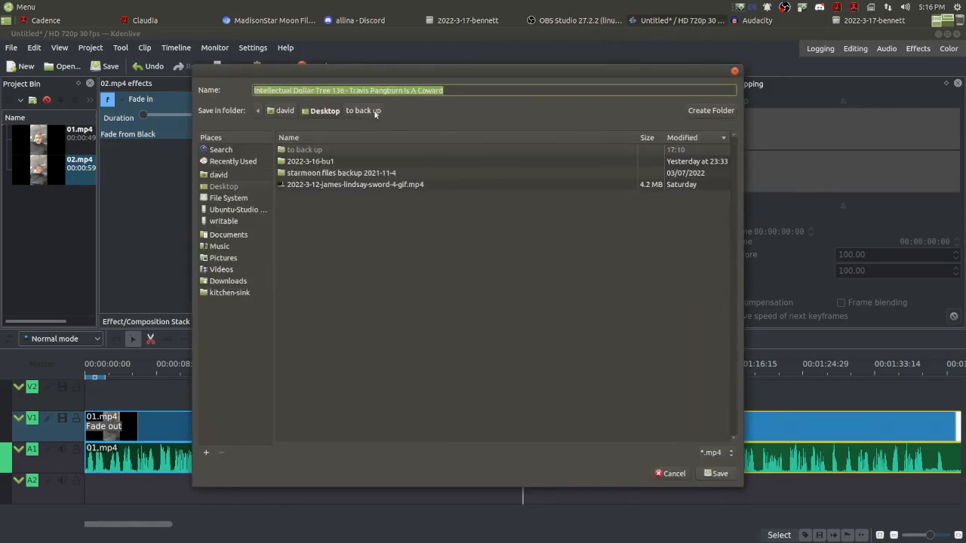
{"action": "left_click", "coordinate": [375, 113]}
Name the output file 2022-3-17-bennett-full and render the full project as MP4-H264/AAC.
{"action": "triple_click", "coordinate": [468, 91]}
{"action": "left_click", "coordinate": [469, 90]}
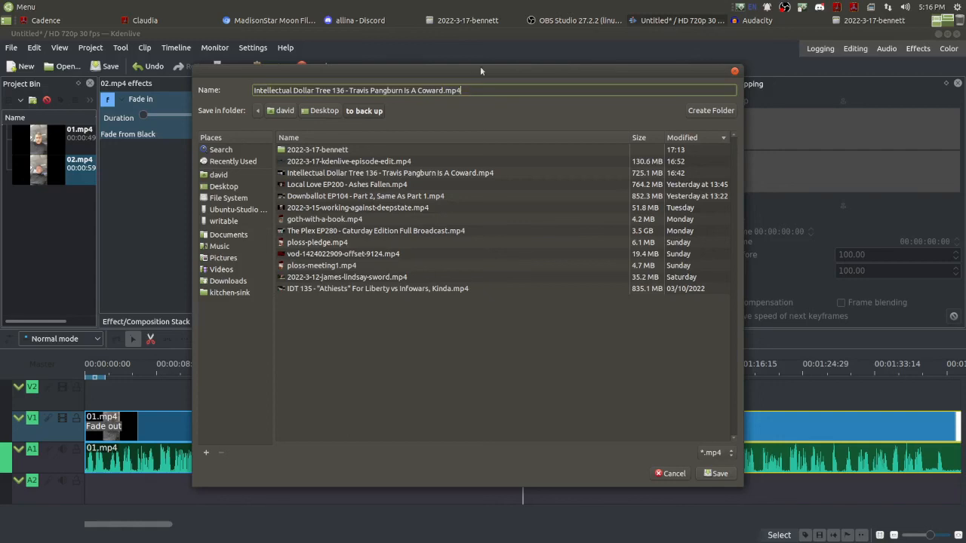
{"action": "key", "text": "ctrl+shift+Left"}
{"action": "key", "text": "shift+Home"}
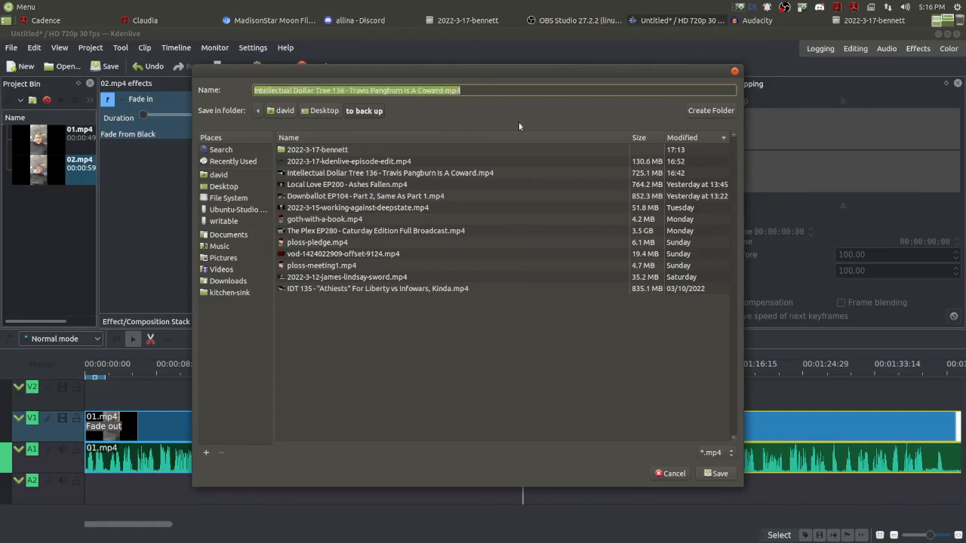
{"action": "type", "text": "benne"}
{"action": "key", "text": "BackSpace"}
{"action": "key", "text": "BackSpace"}
{"action": "type", "text": "2022-3-1"}
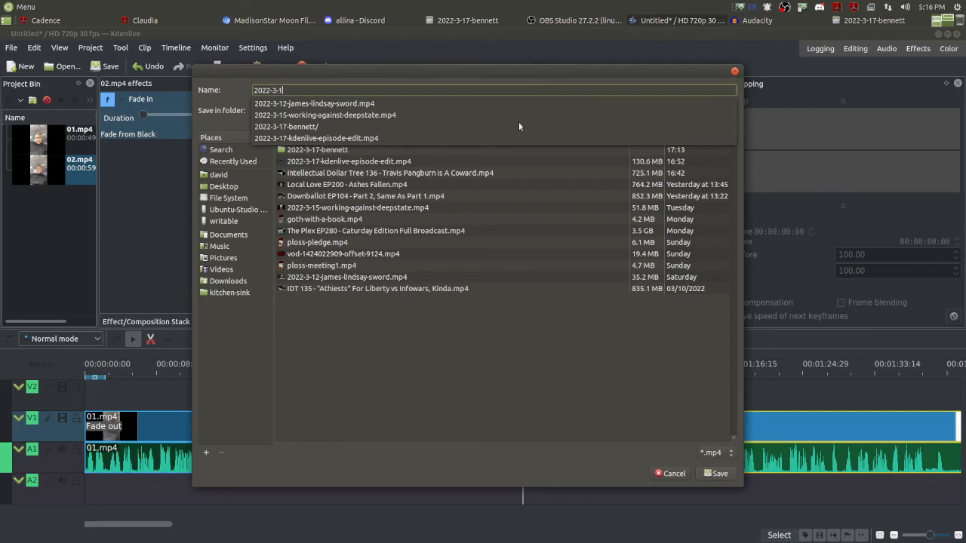
{"action": "type", "text": "7-benne"}
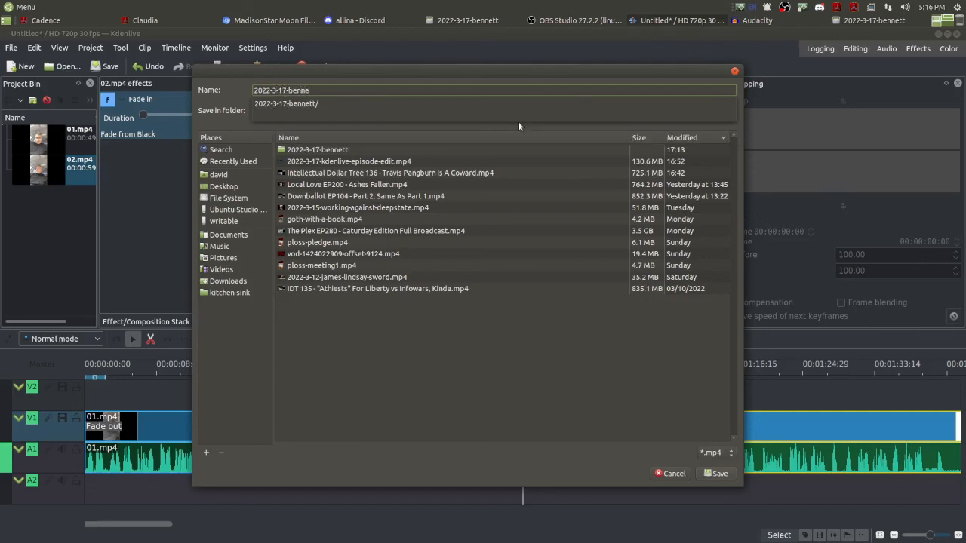
{"action": "type", "text": "tt-full"}
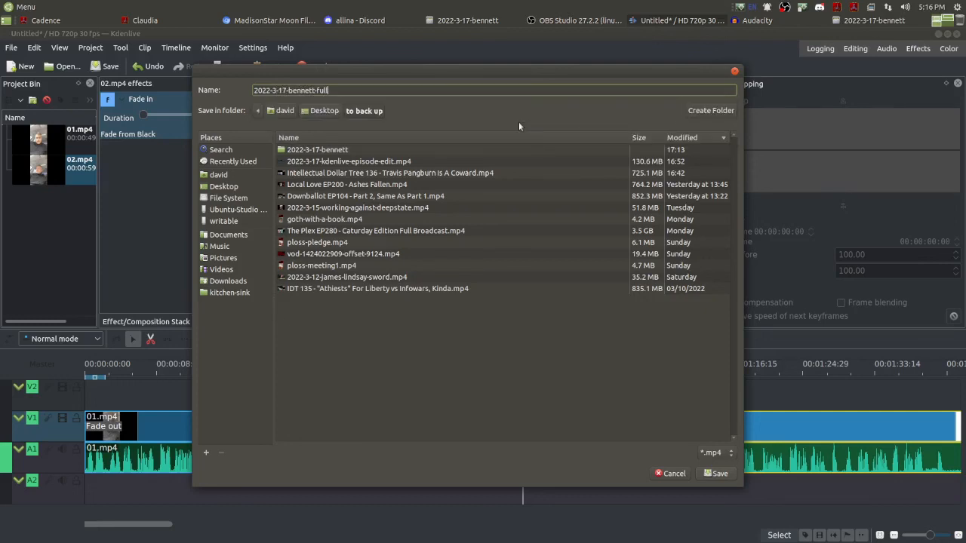
{"action": "key", "text": "Return"}
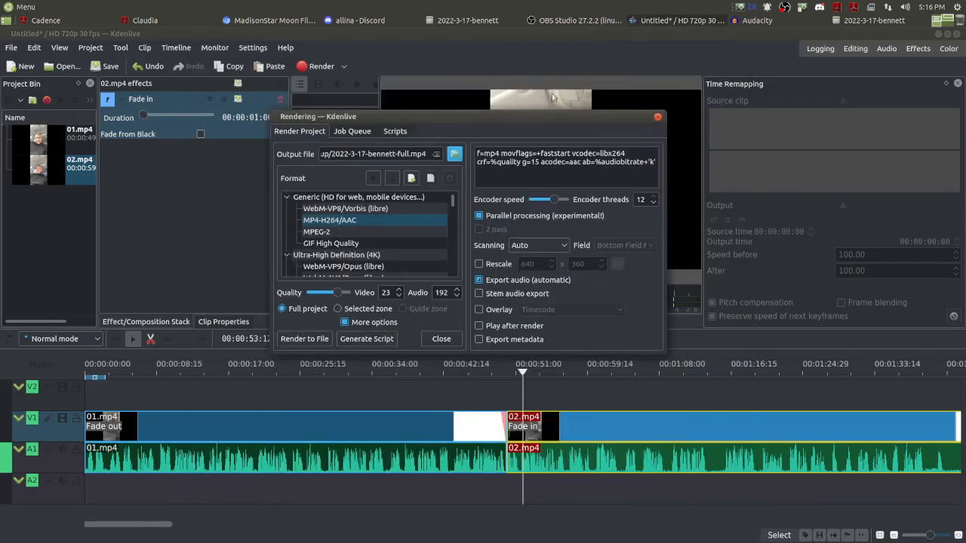
{"action": "left_click", "coordinate": [323, 341]}
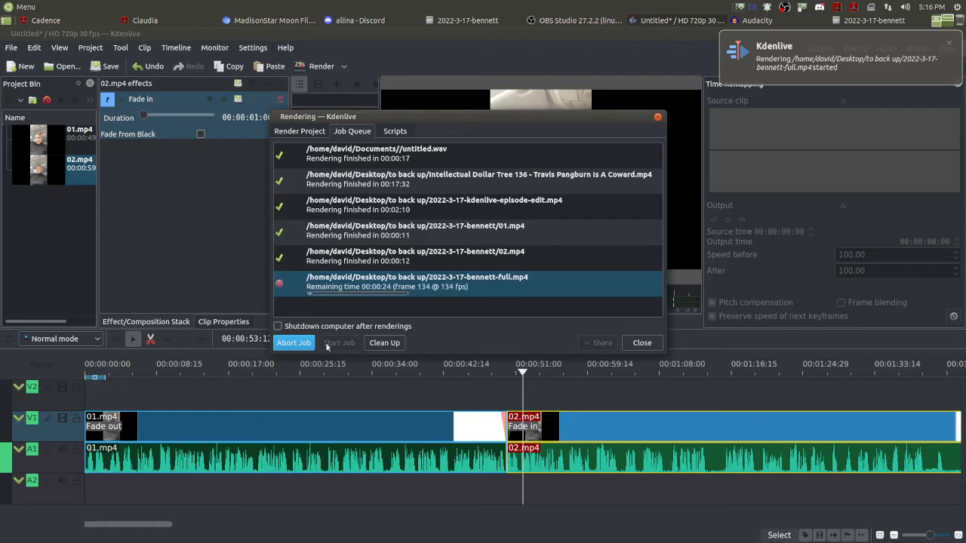